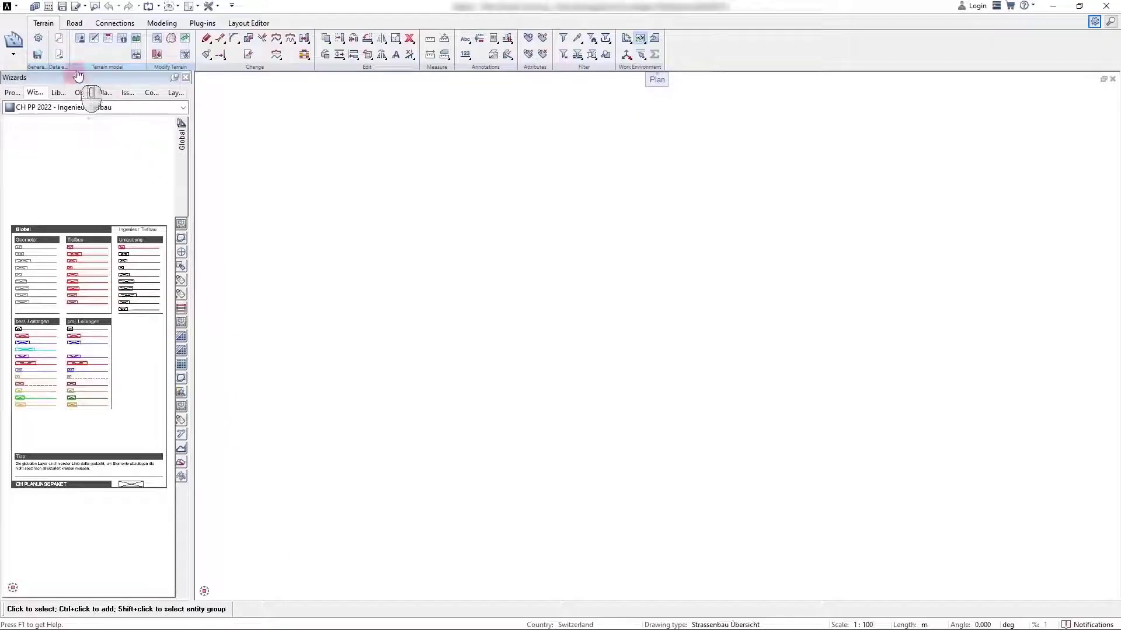
Open the Surface Manager and review the ausuub surface's general data and mesh preview
click(80, 40)
click(165, 142)
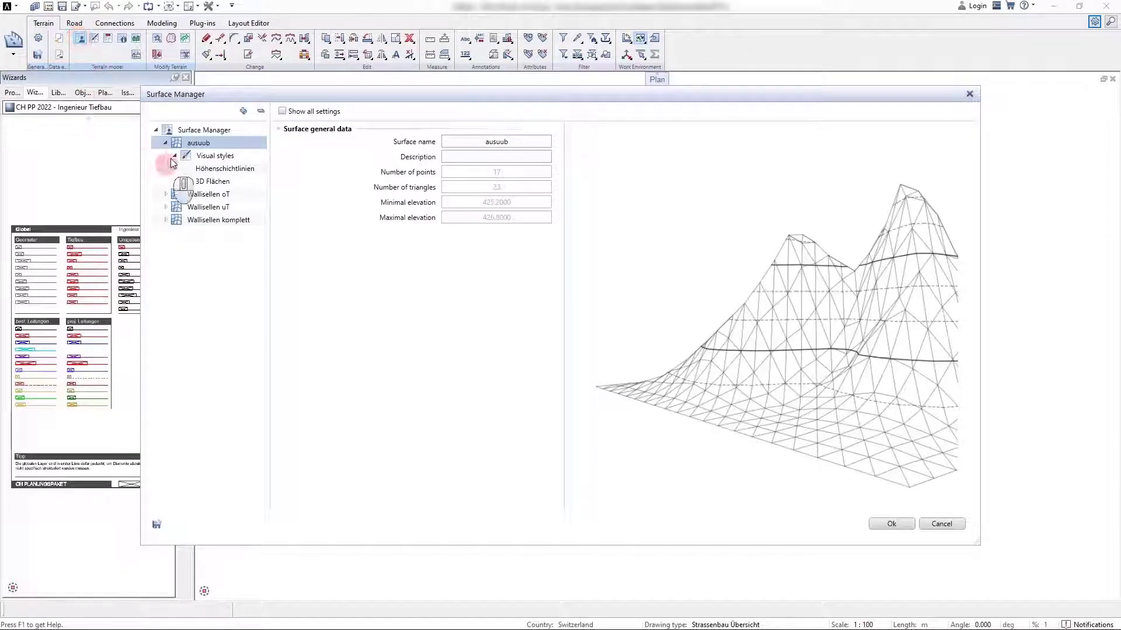
click(165, 142)
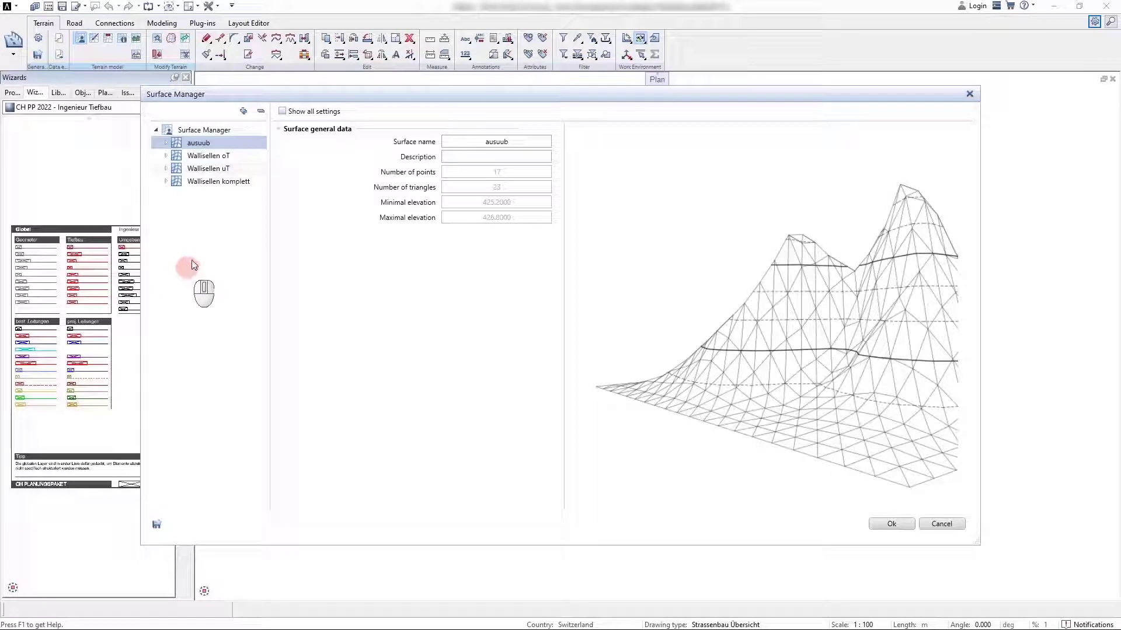
Add a new surface to the surface list and name it 'Terrain'
click(210, 130)
right_click(211, 131)
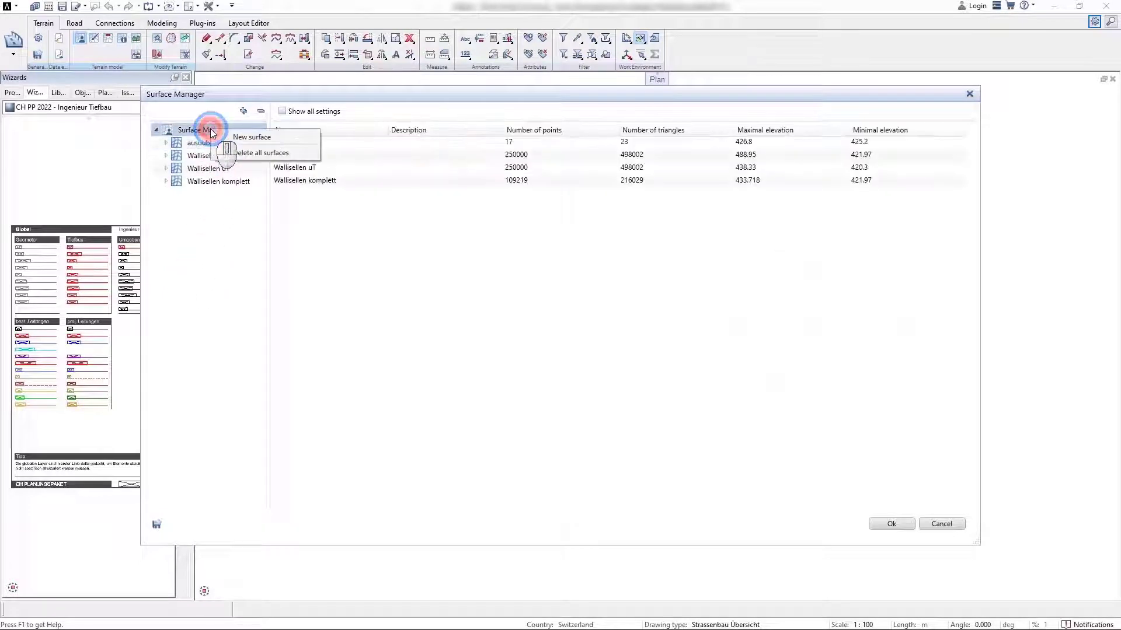
click(244, 138)
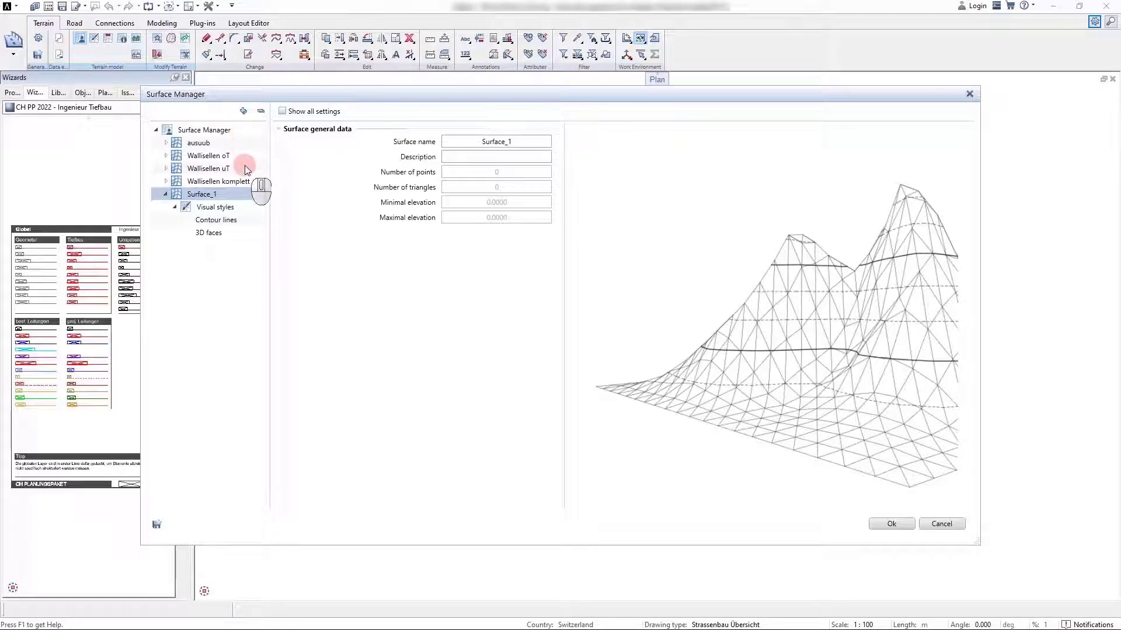
click(202, 194)
click(483, 162)
double_click(518, 143)
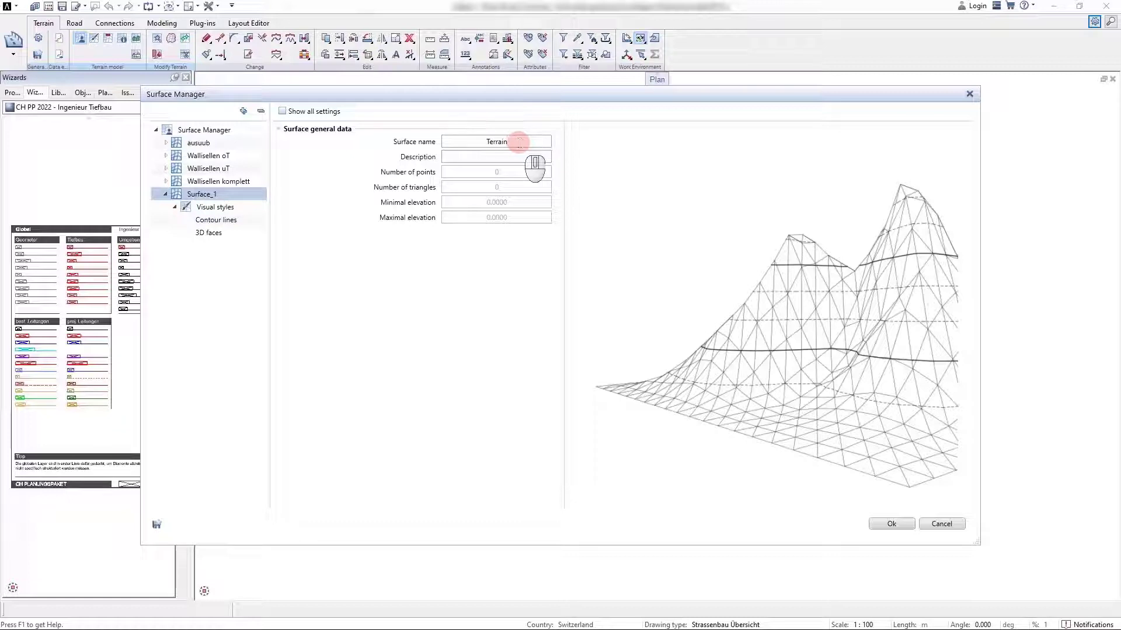
text(Terrain)
Import Terrain's points from Daten Roads\terrain.reb, giving 3215 triangles and 455 minimum elevation
right_click(226, 195)
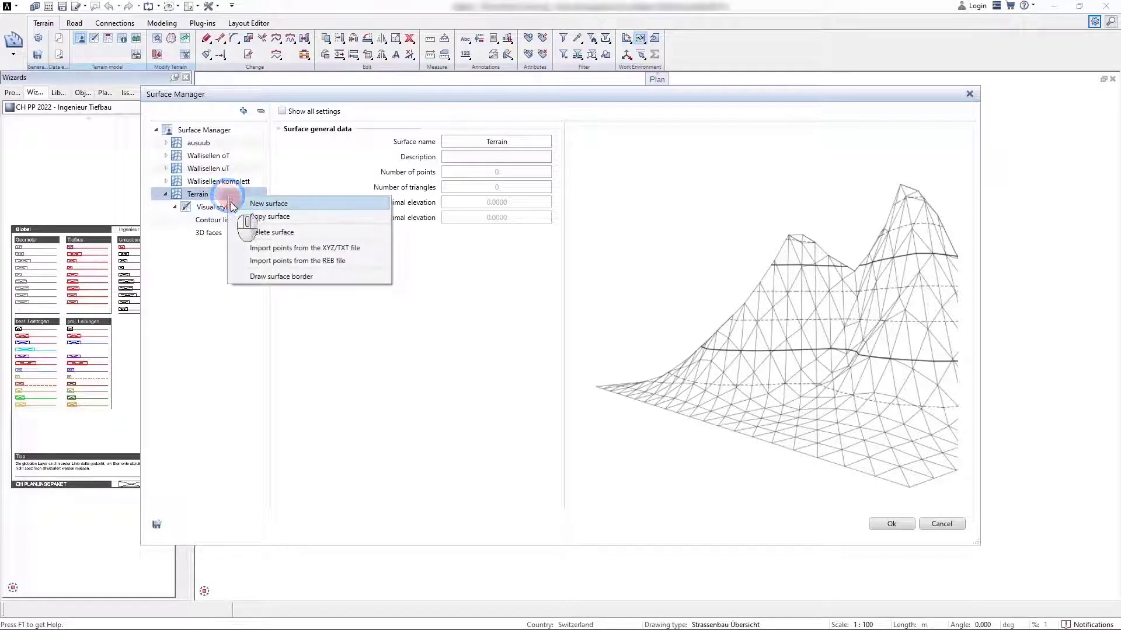
click(296, 263)
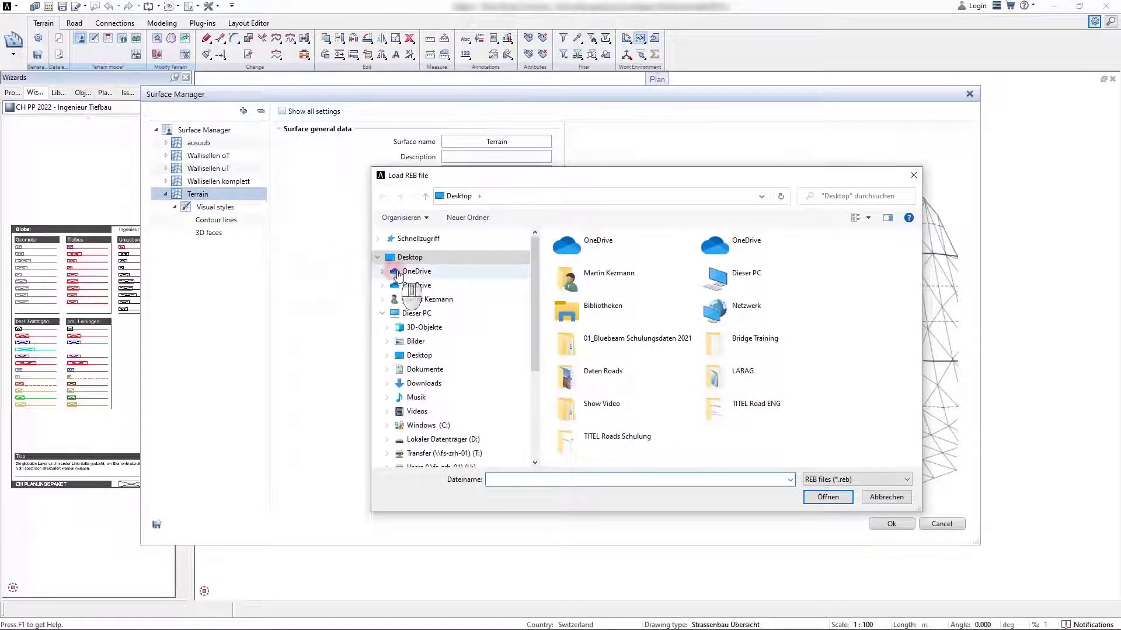
double_click(590, 375)
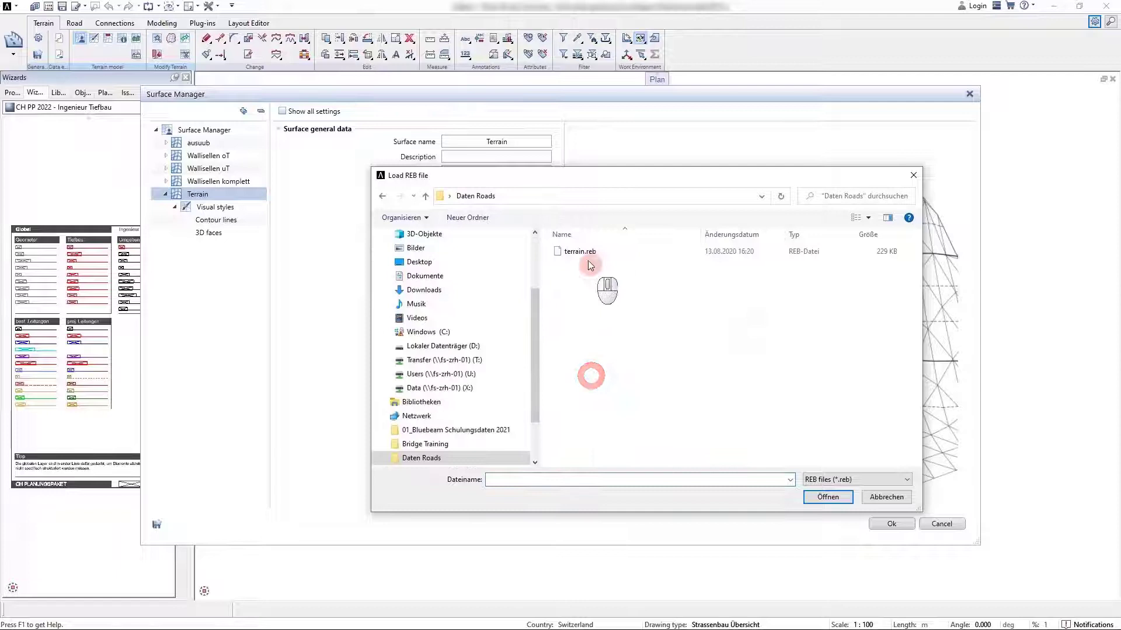
click(580, 251)
click(833, 498)
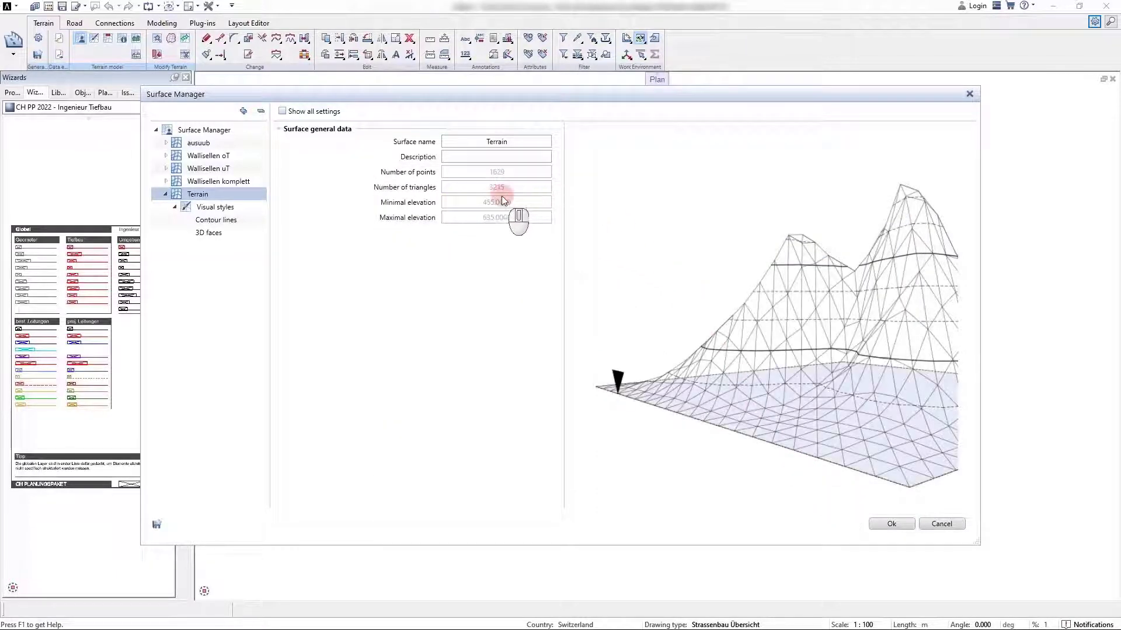
click(493, 220)
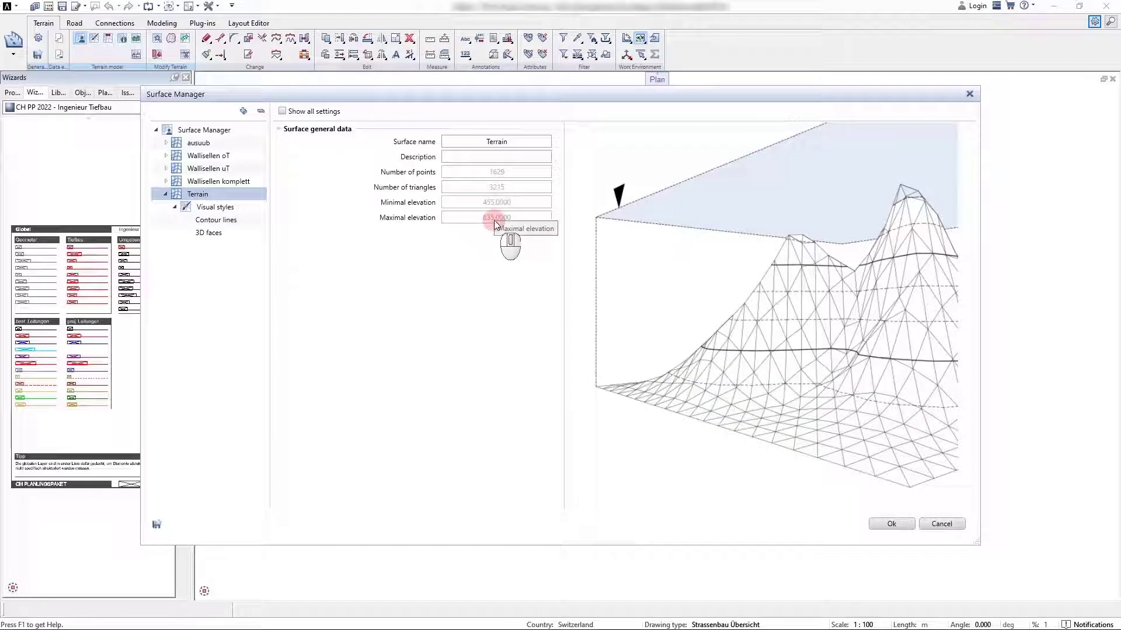
click(220, 195)
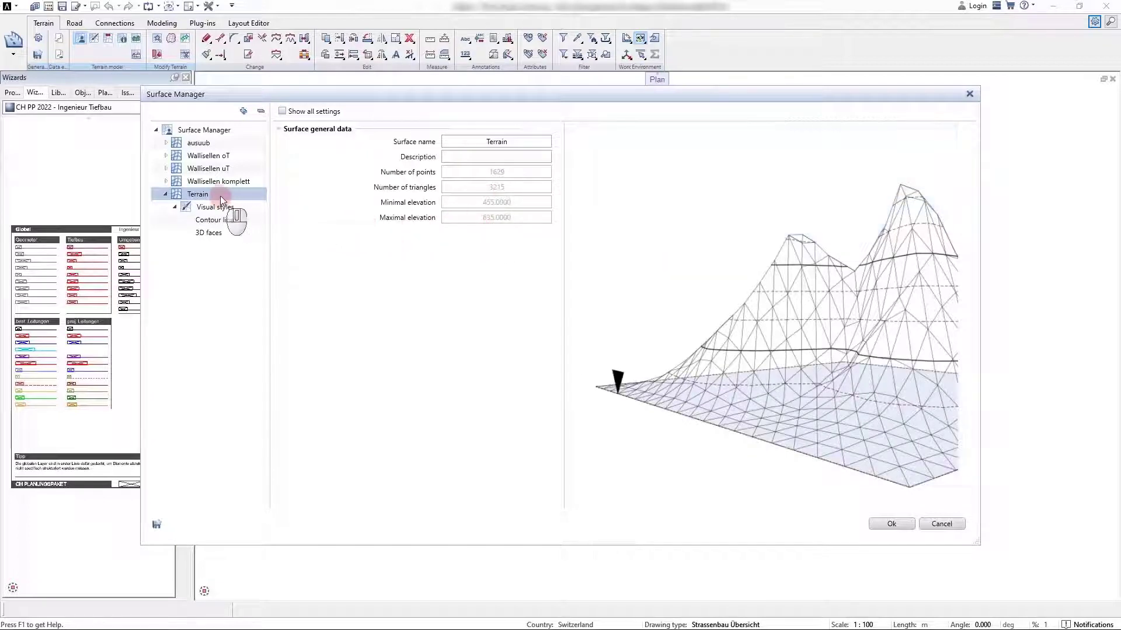
Add another new surface named 'Terrain 2'
right_click(220, 195)
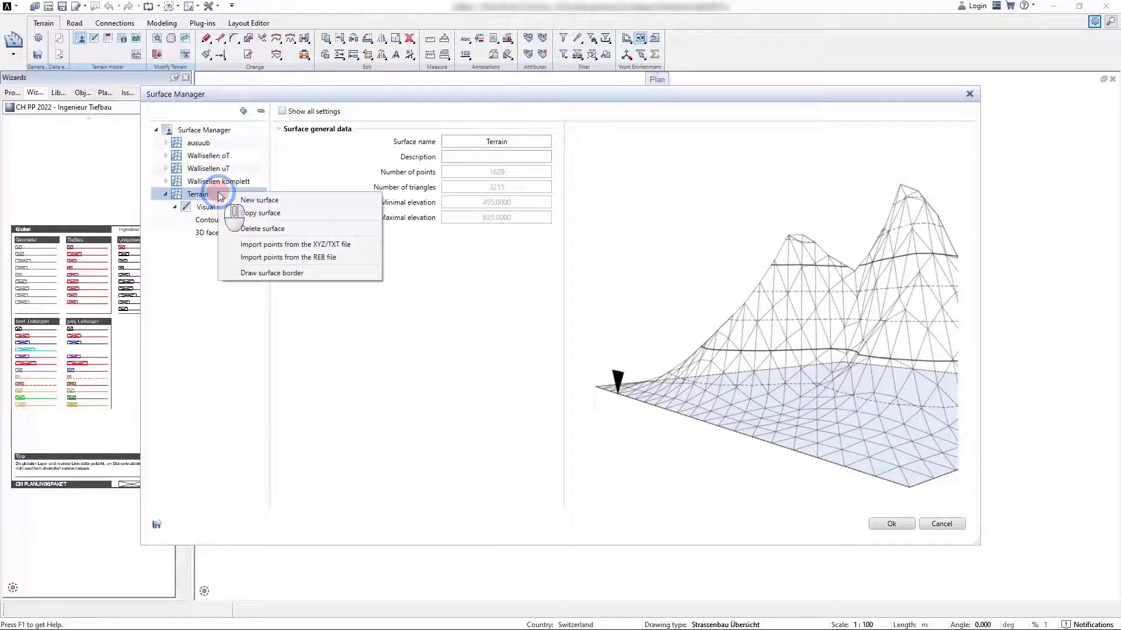
click(247, 201)
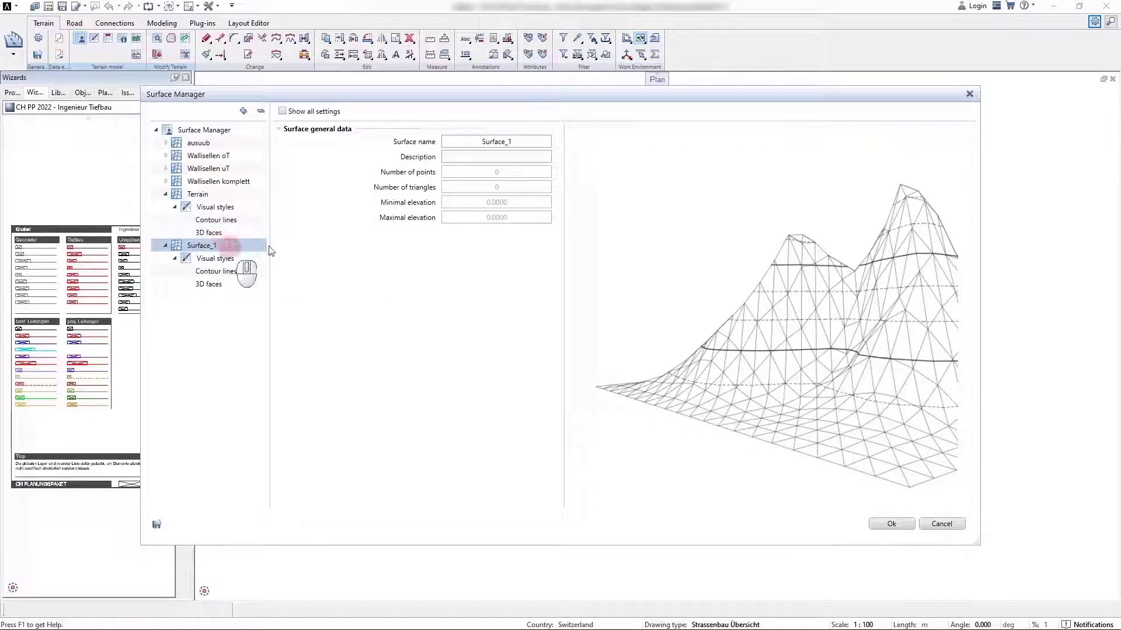
double_click(521, 142)
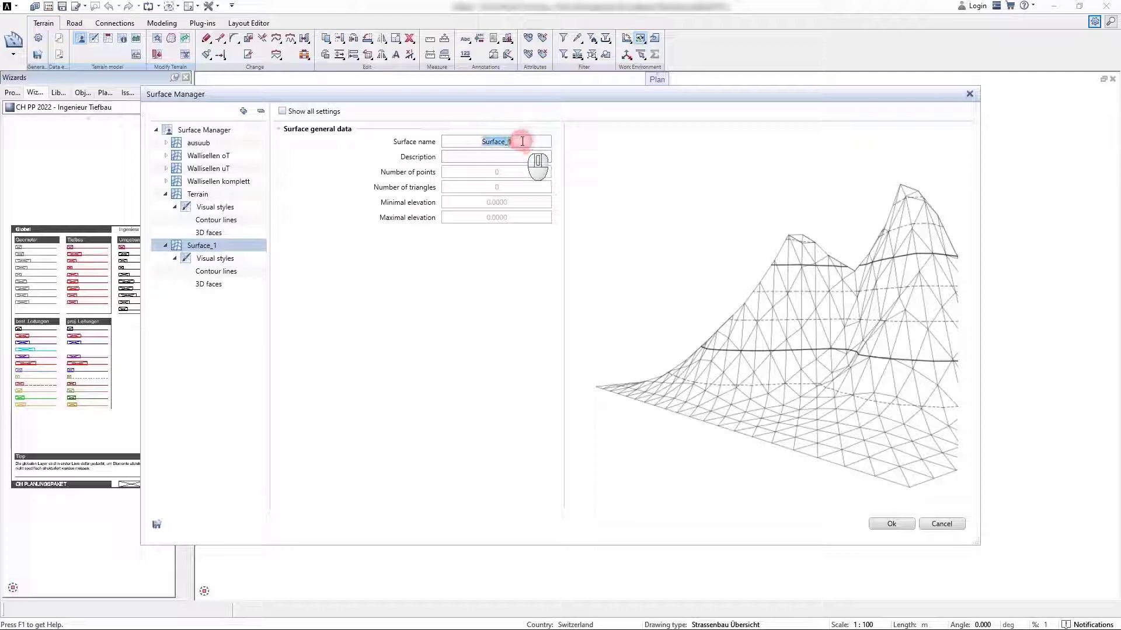
text(Terrain 2)
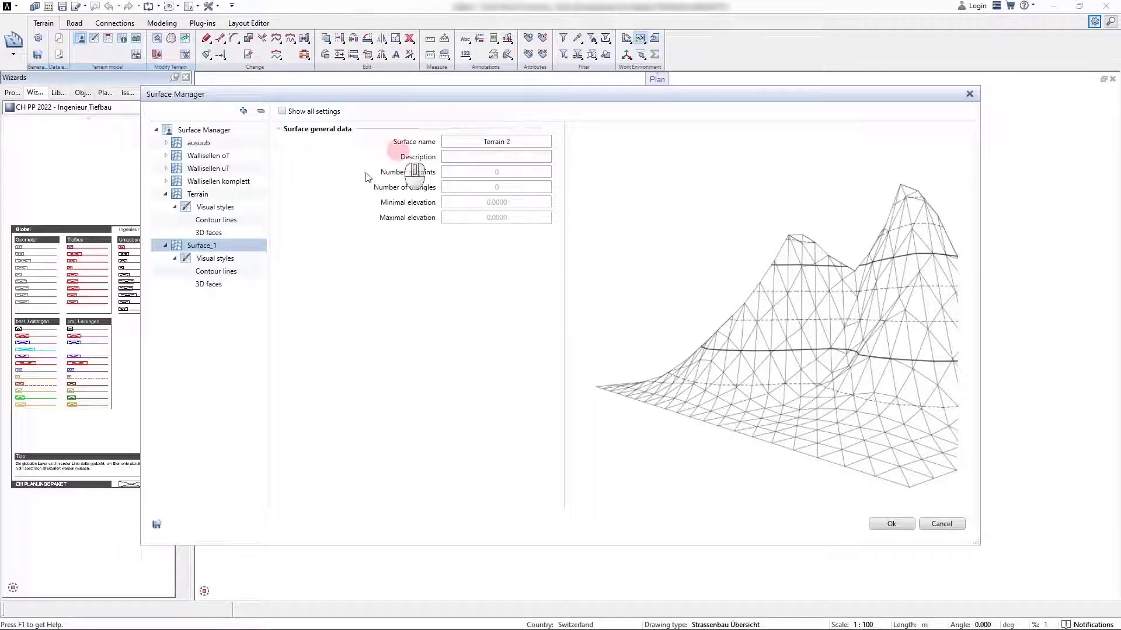
Import Terrain 2's points from the Zollikerberg.xyz file
right_click(240, 245)
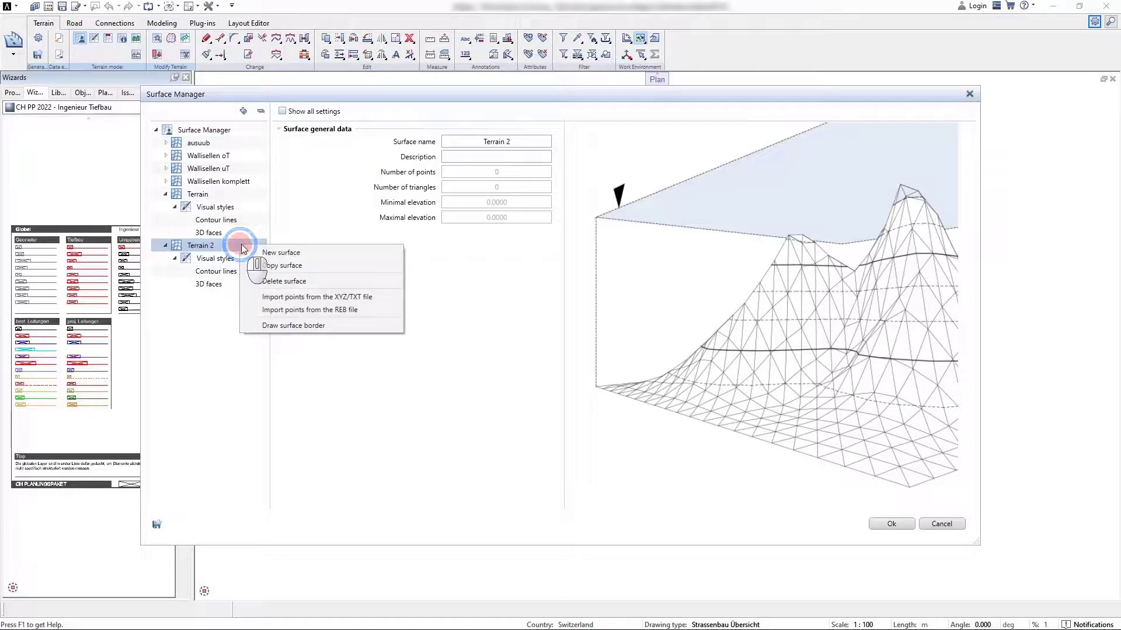
click(304, 297)
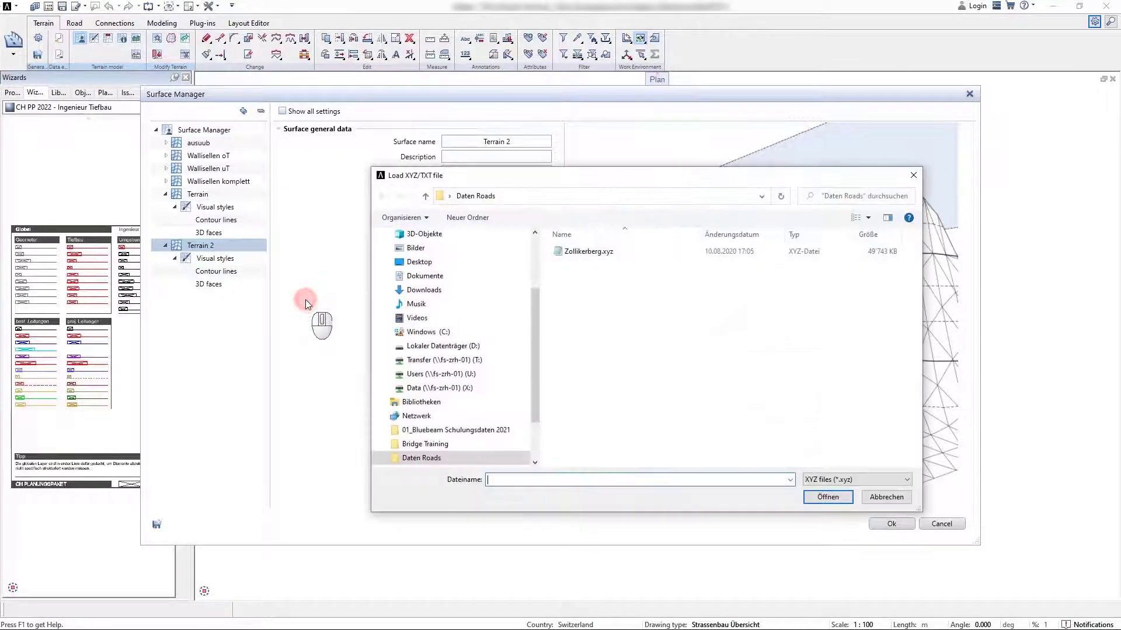
click(600, 252)
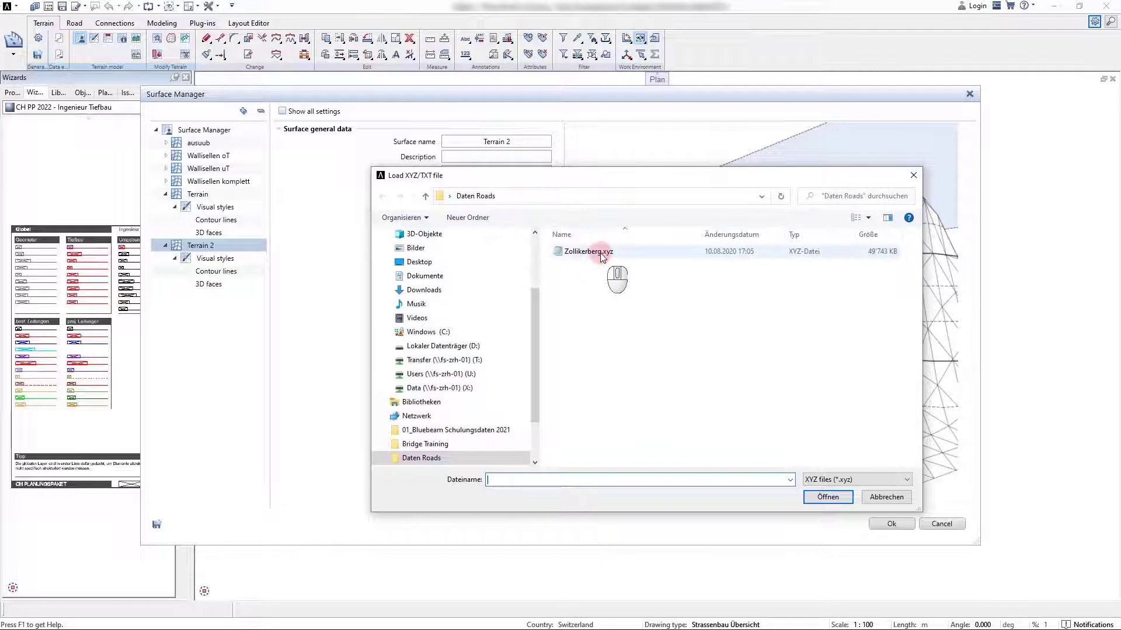
click(840, 498)
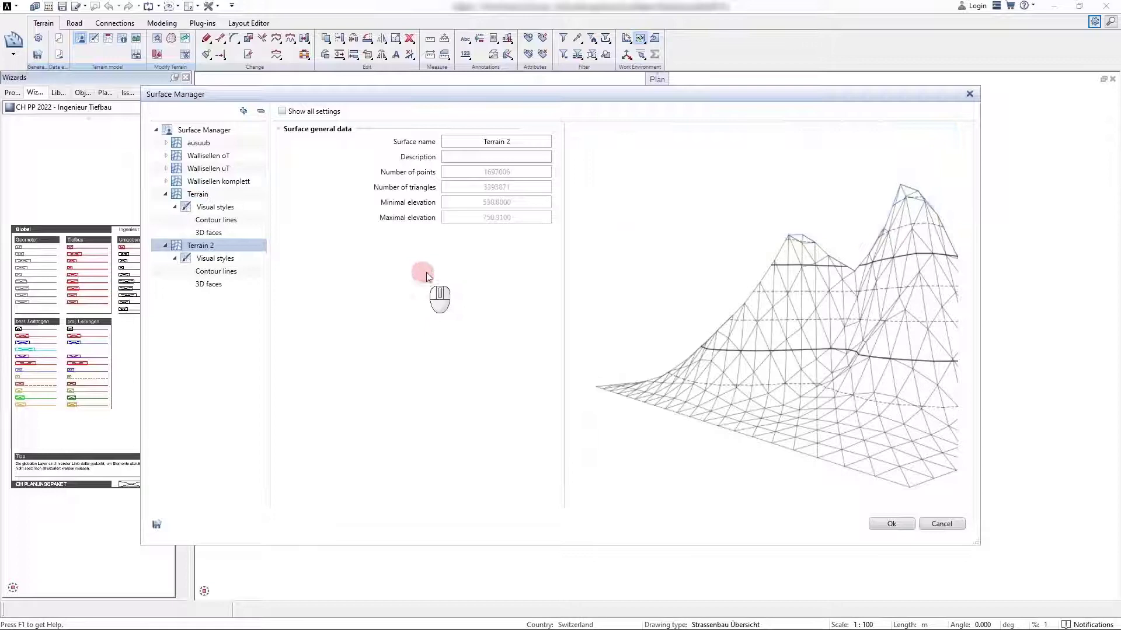
click(501, 173)
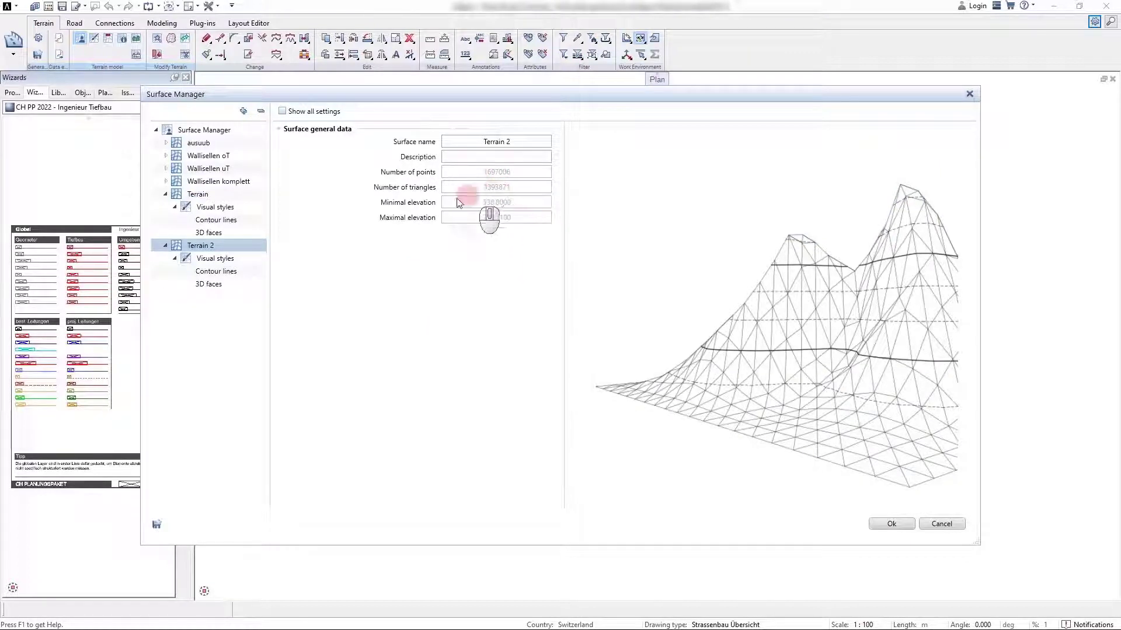
Compare the Terrain 2, Terrain and Wallisellen uT rows in the surfaces statistics table
click(194, 130)
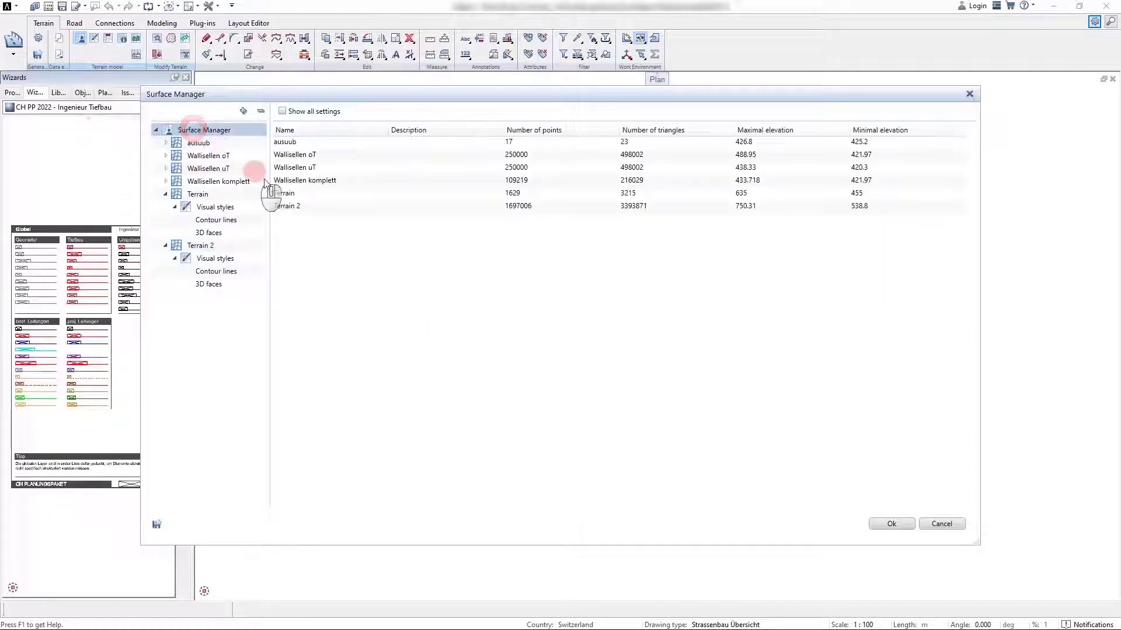
click(287, 206)
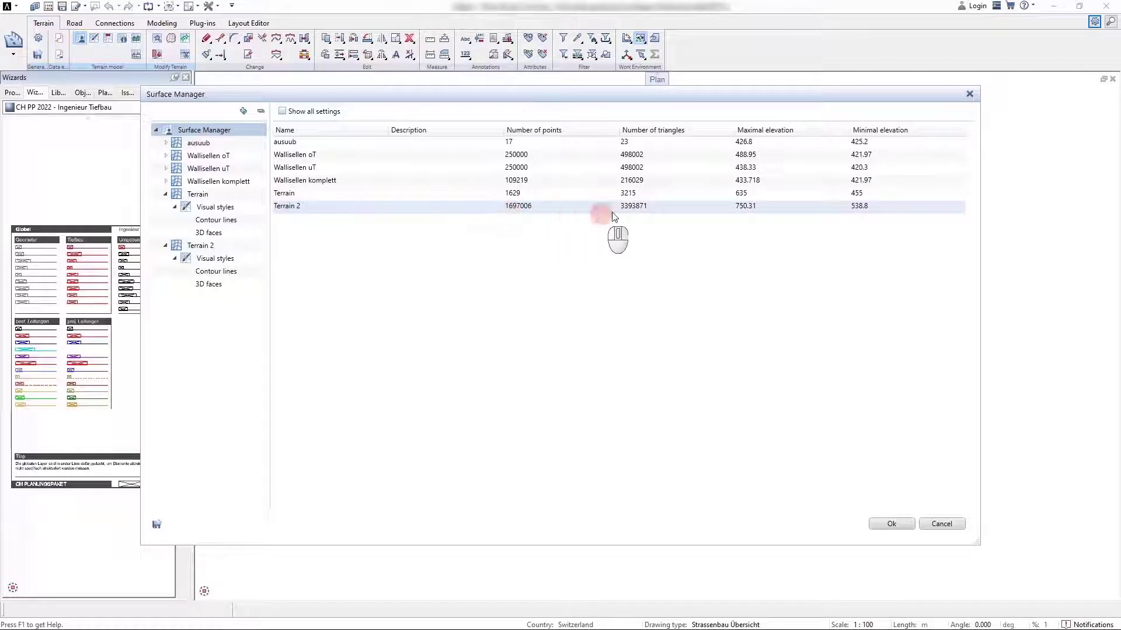
click(534, 195)
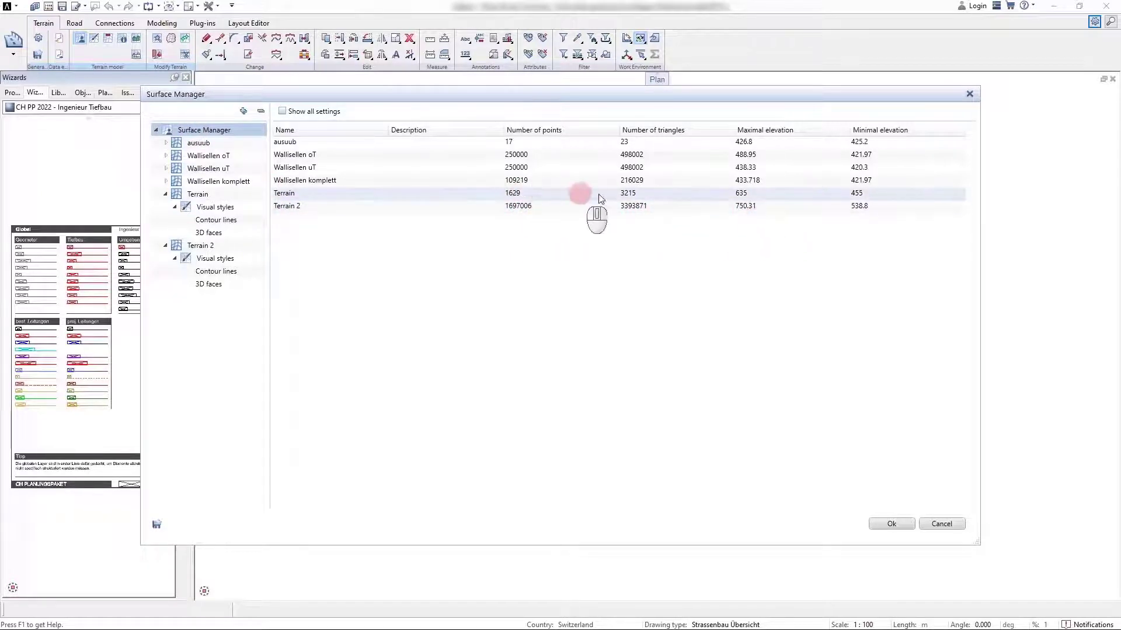
click(640, 165)
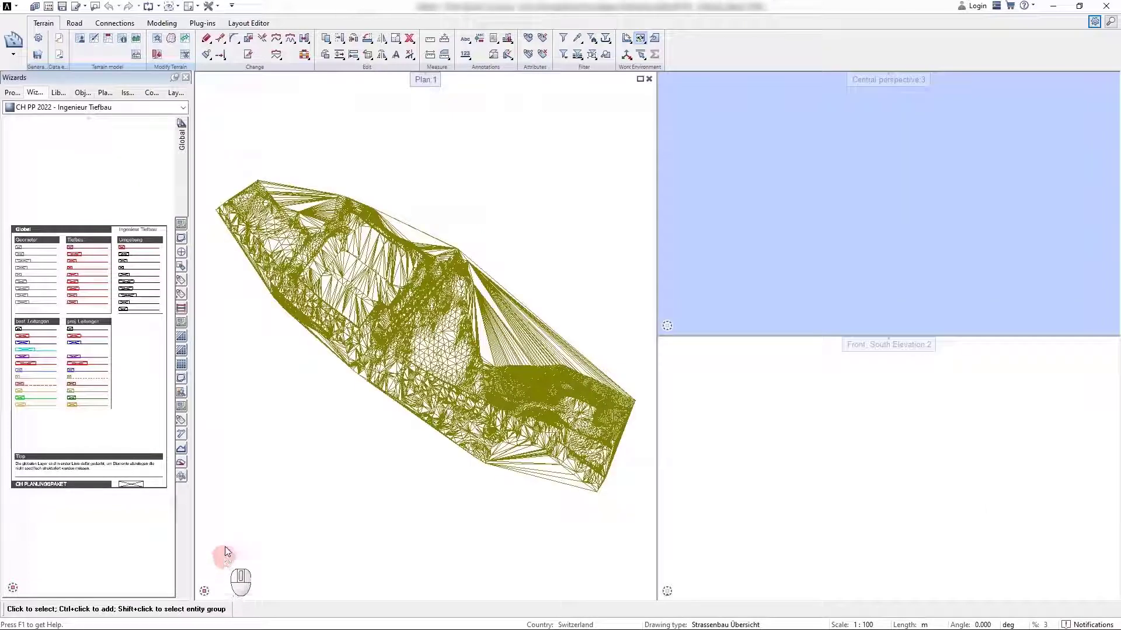
Convert Mesh 1, with its 22101 points, into a surface and acknowledge the success message
click(107, 41)
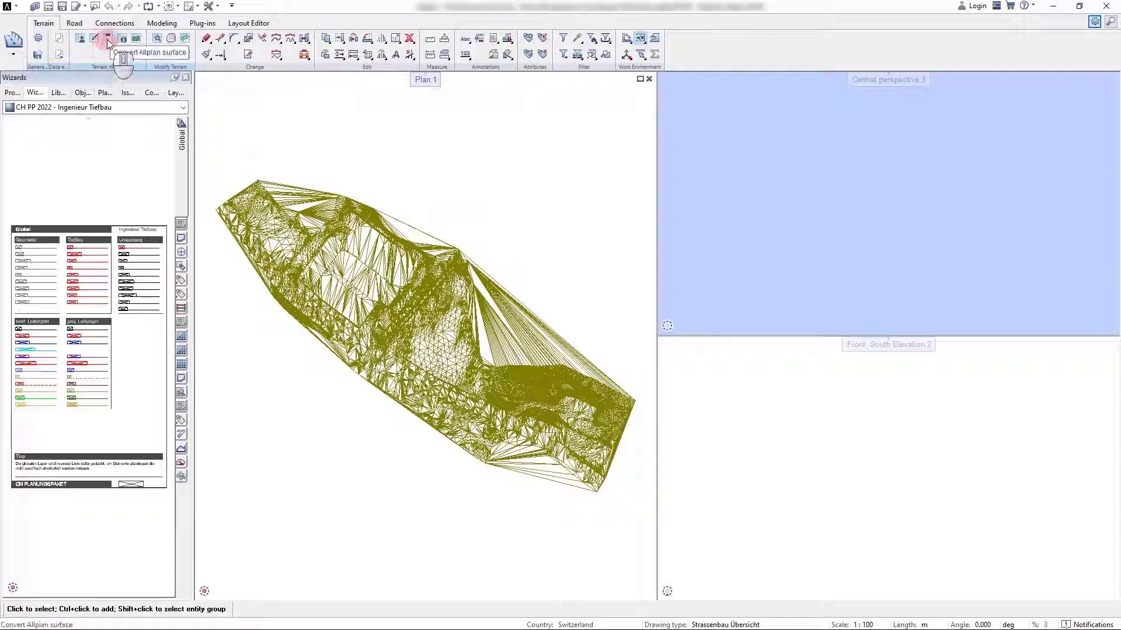
click(301, 262)
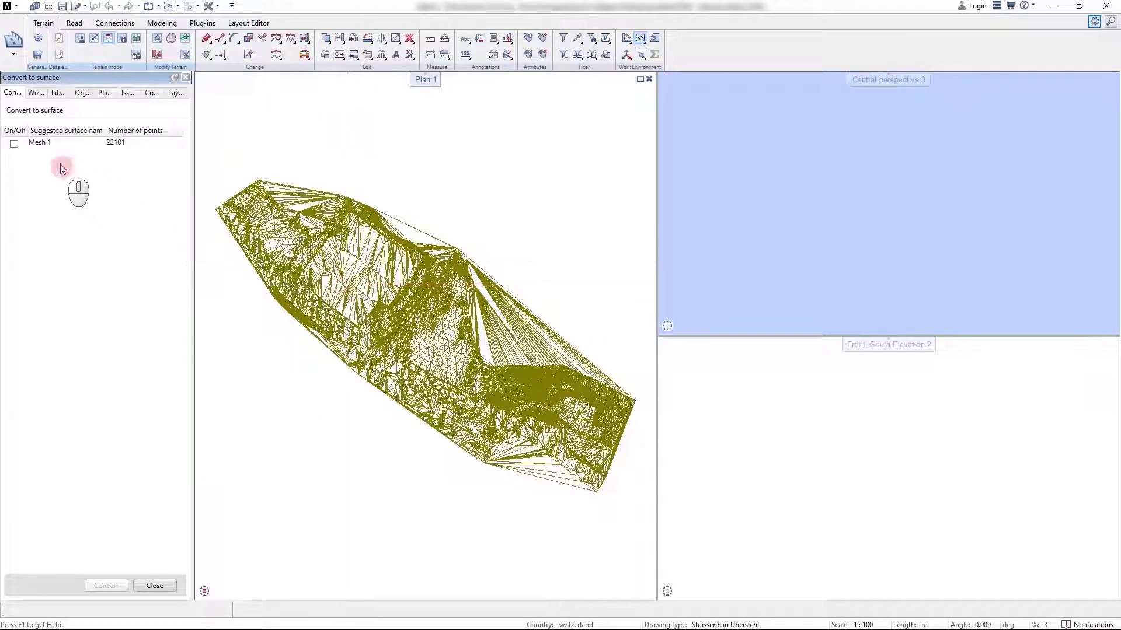
click(14, 144)
click(15, 146)
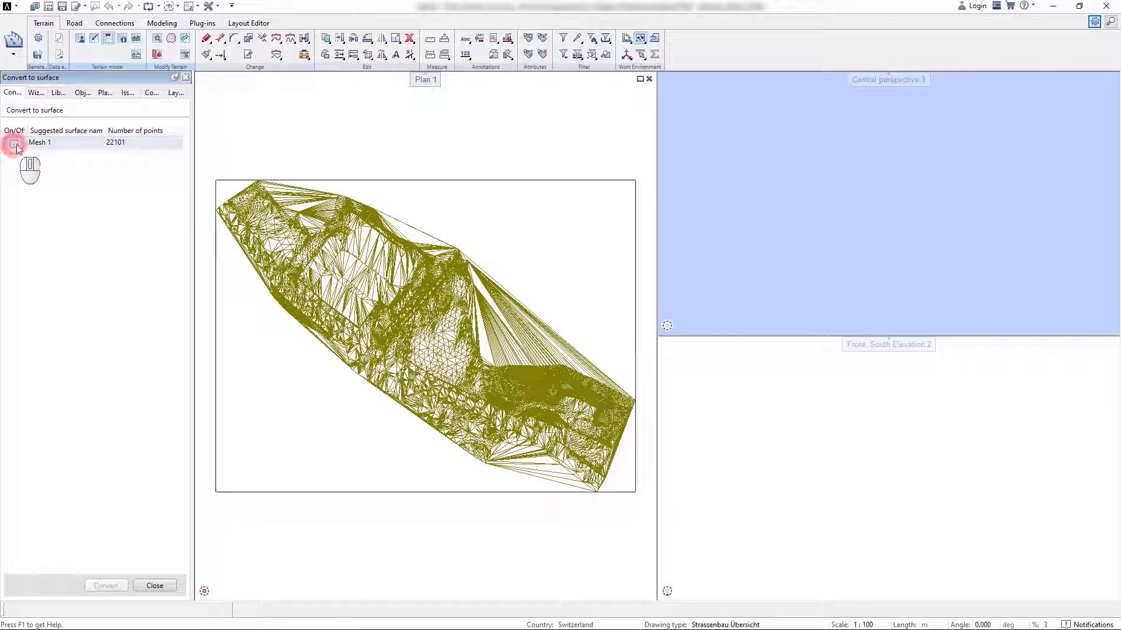
click(28, 146)
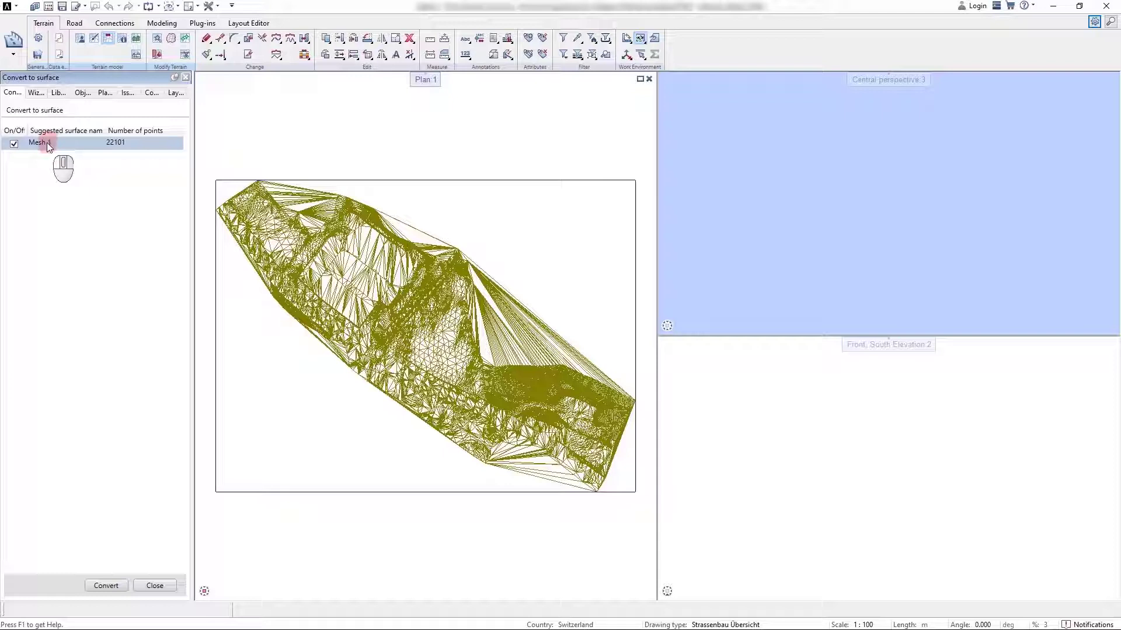
click(136, 538)
click(106, 586)
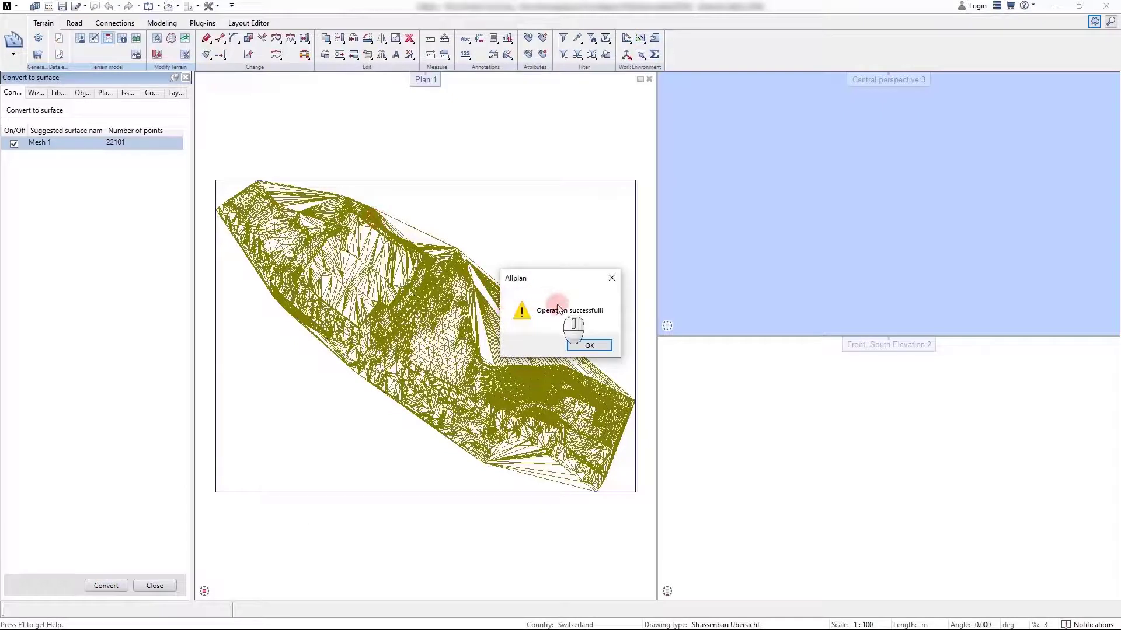
click(586, 343)
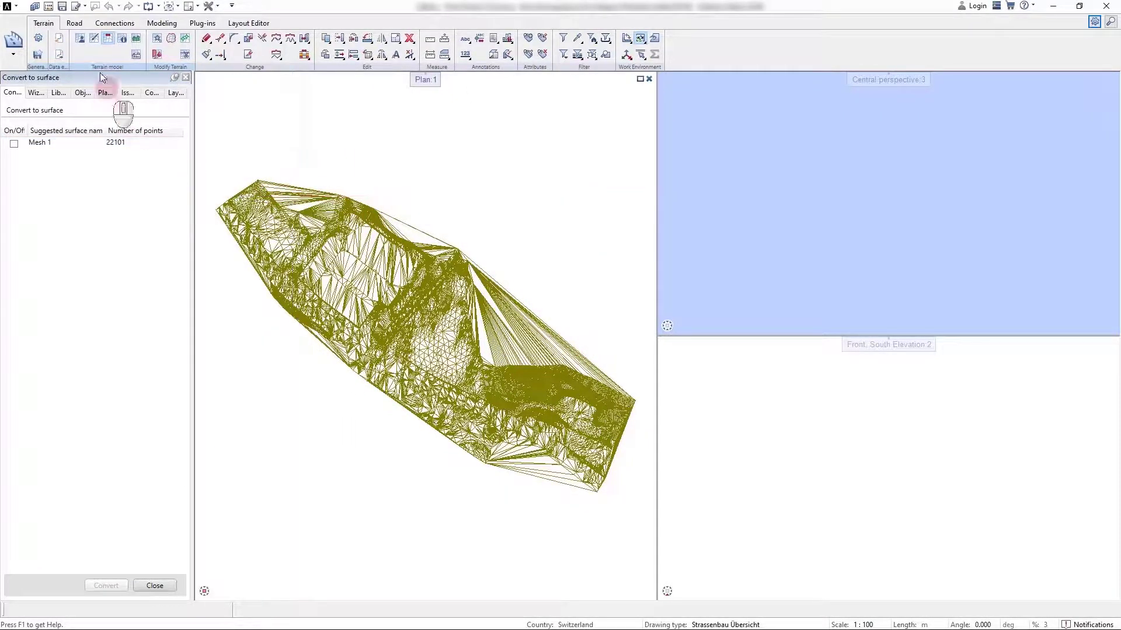
Check Mesh 1's general data and triangle count in the Surface Manager
click(80, 38)
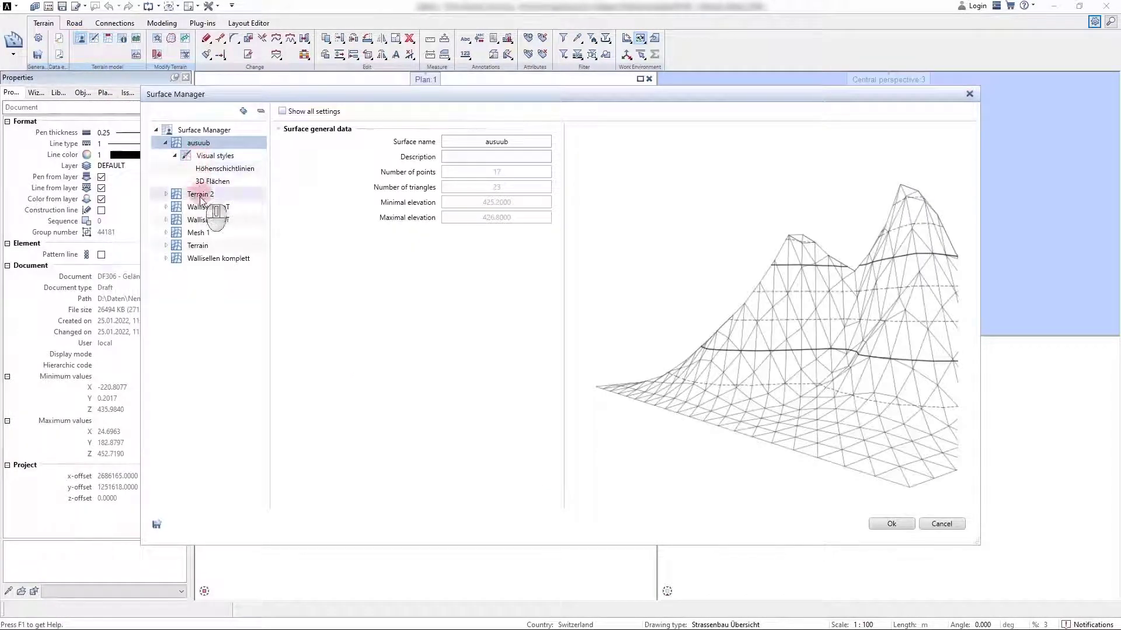
click(166, 232)
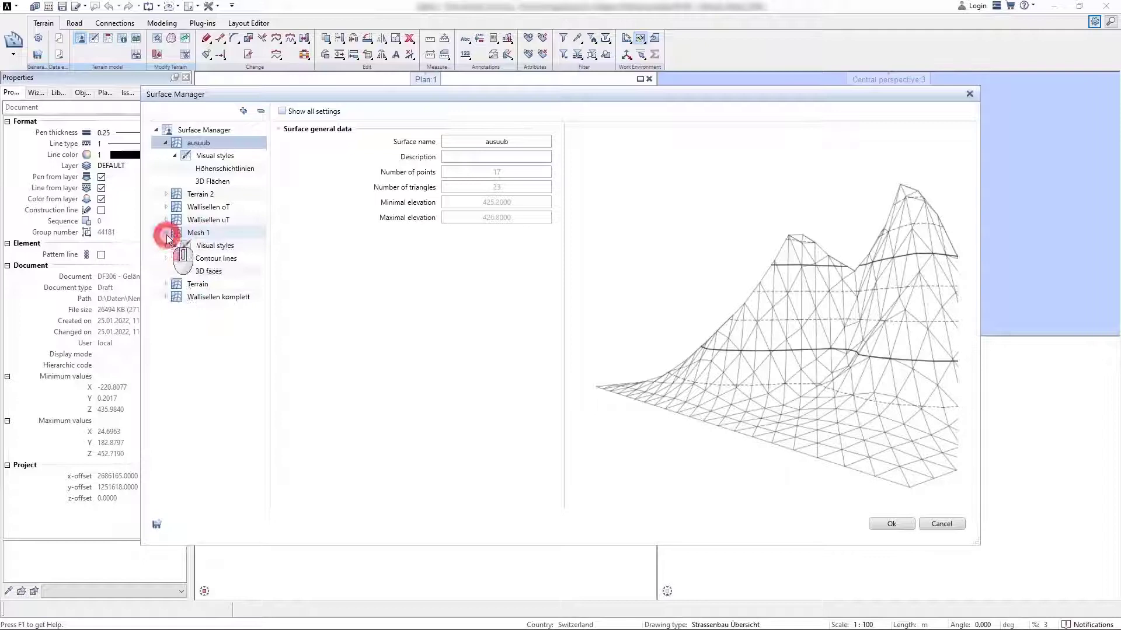
click(199, 232)
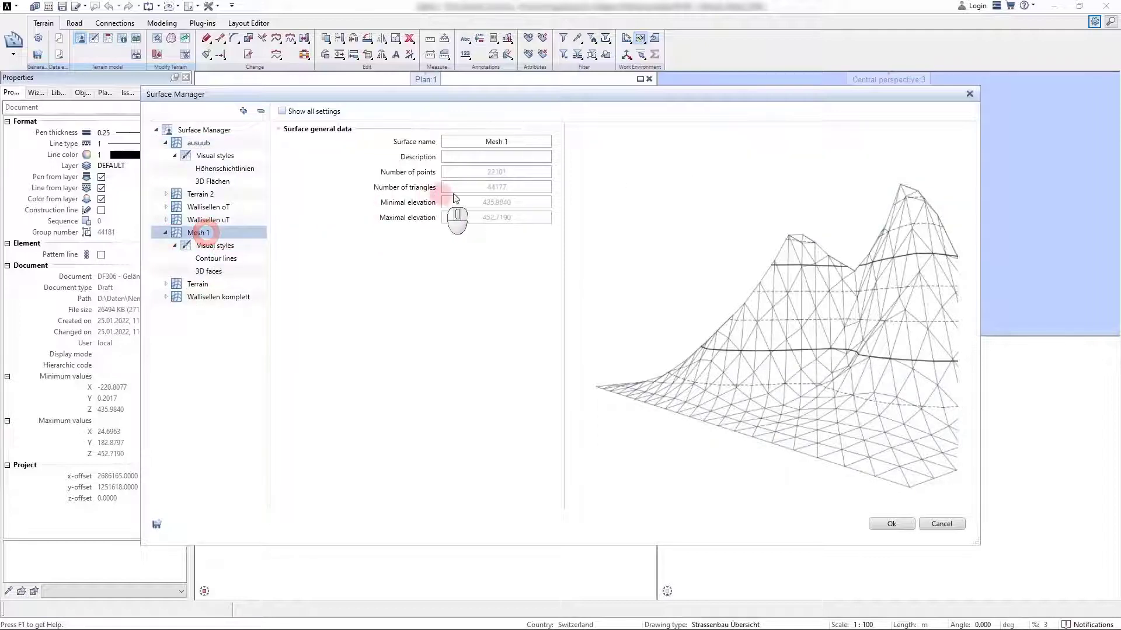
click(491, 165)
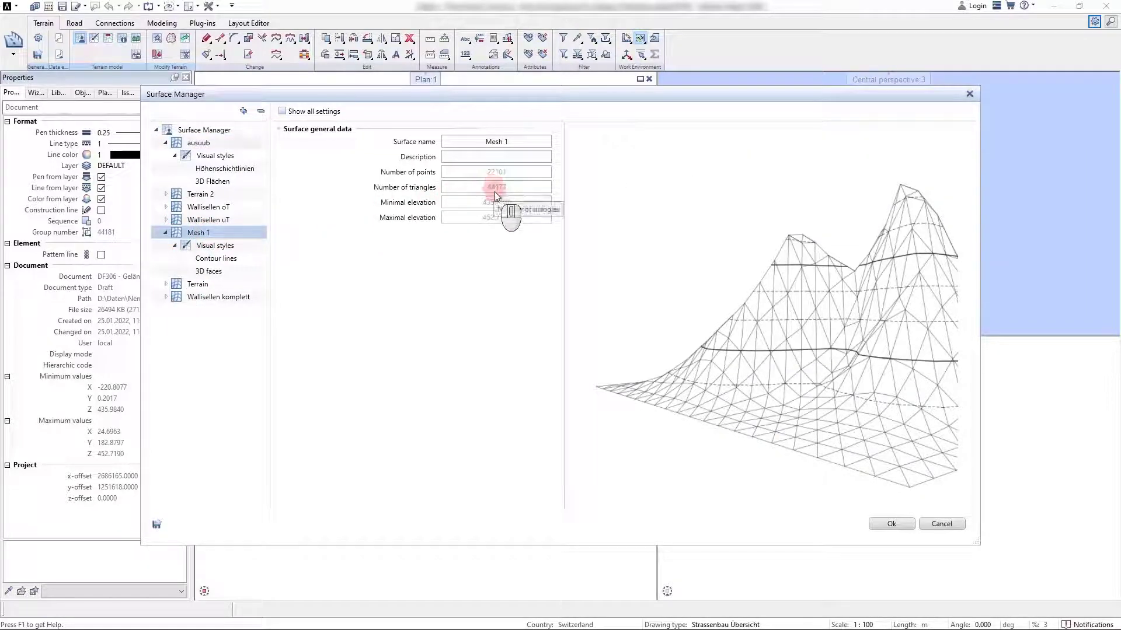
Create a new empty surface named 'points' and close the Surface Manager
right_click(196, 129)
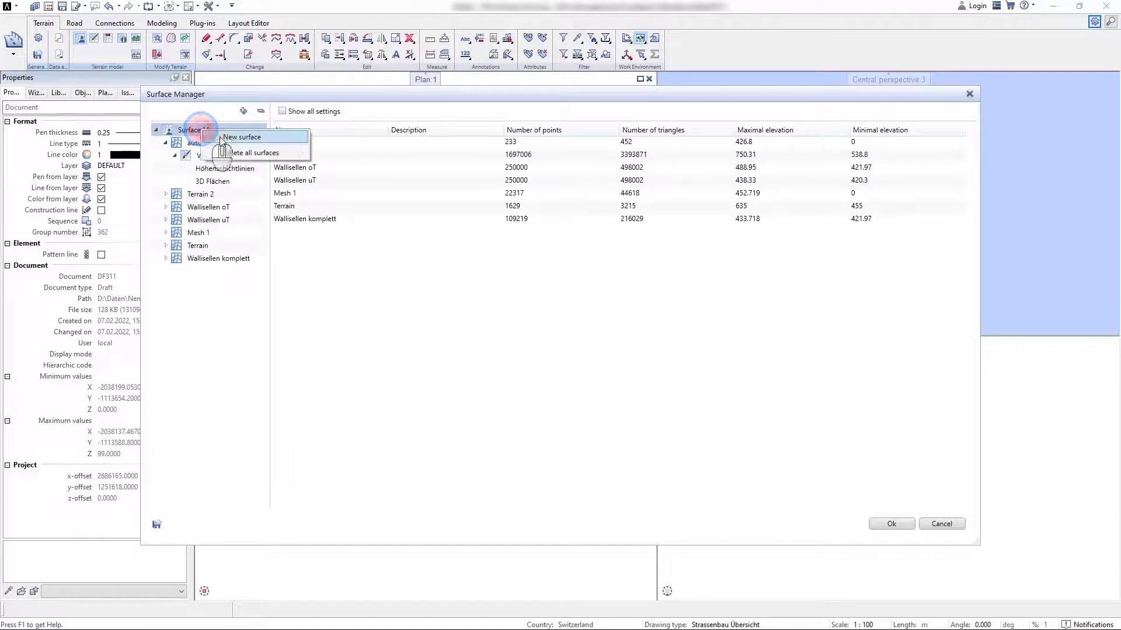
click(241, 138)
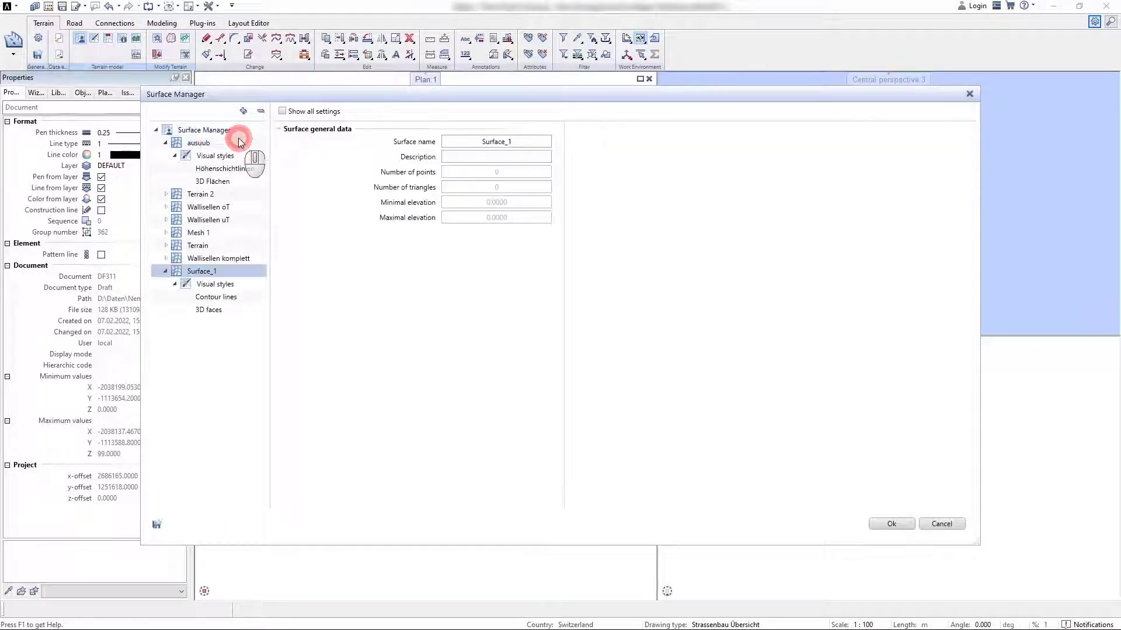
double_click(518, 141)
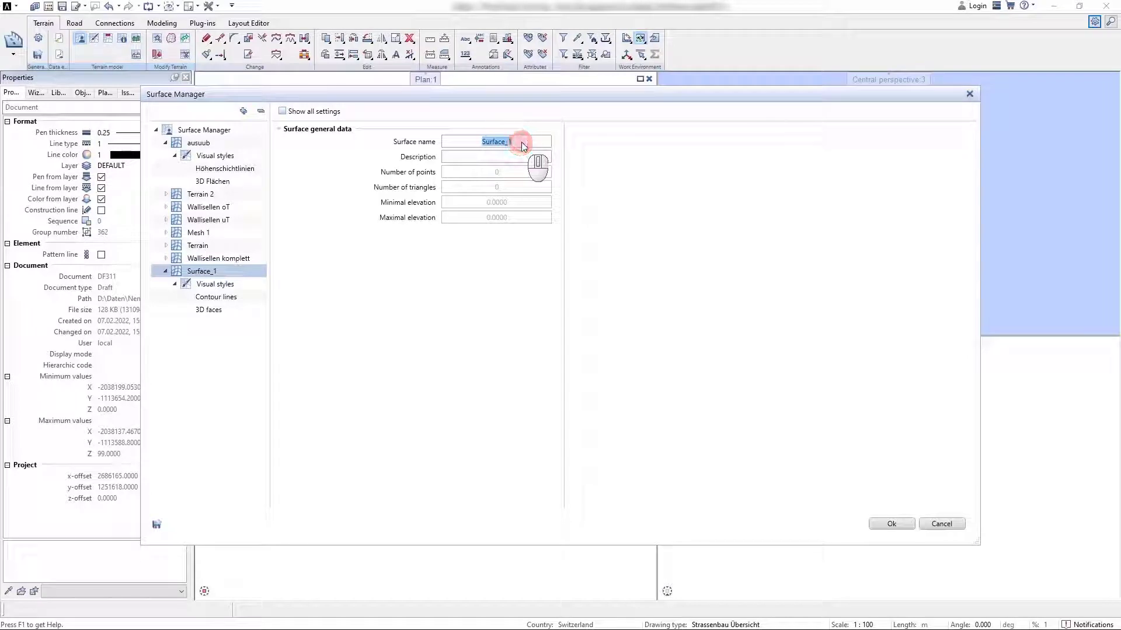
text(points)
click(530, 270)
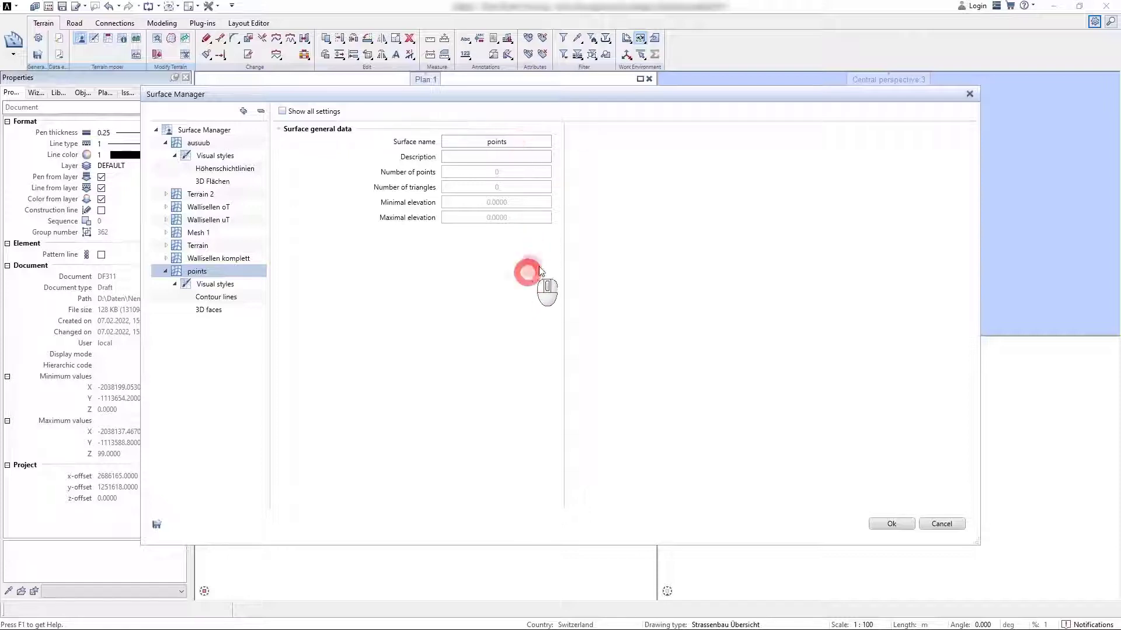
click(893, 523)
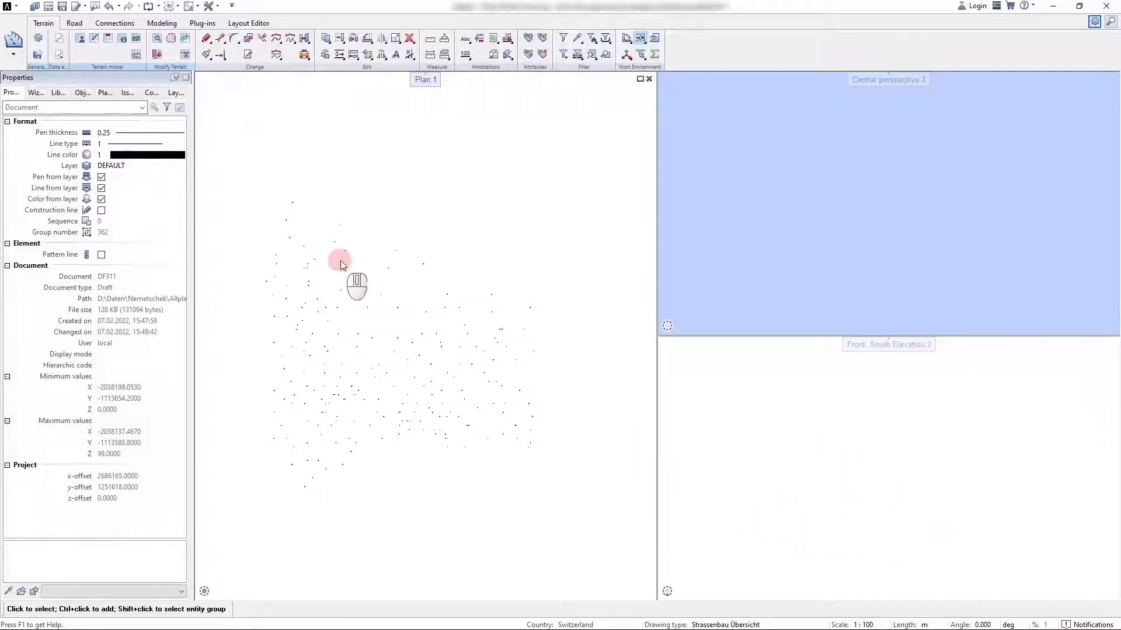
Add the 216 plan points to the 'points' surface with Refresh on, forming 420 triangles
click(185, 38)
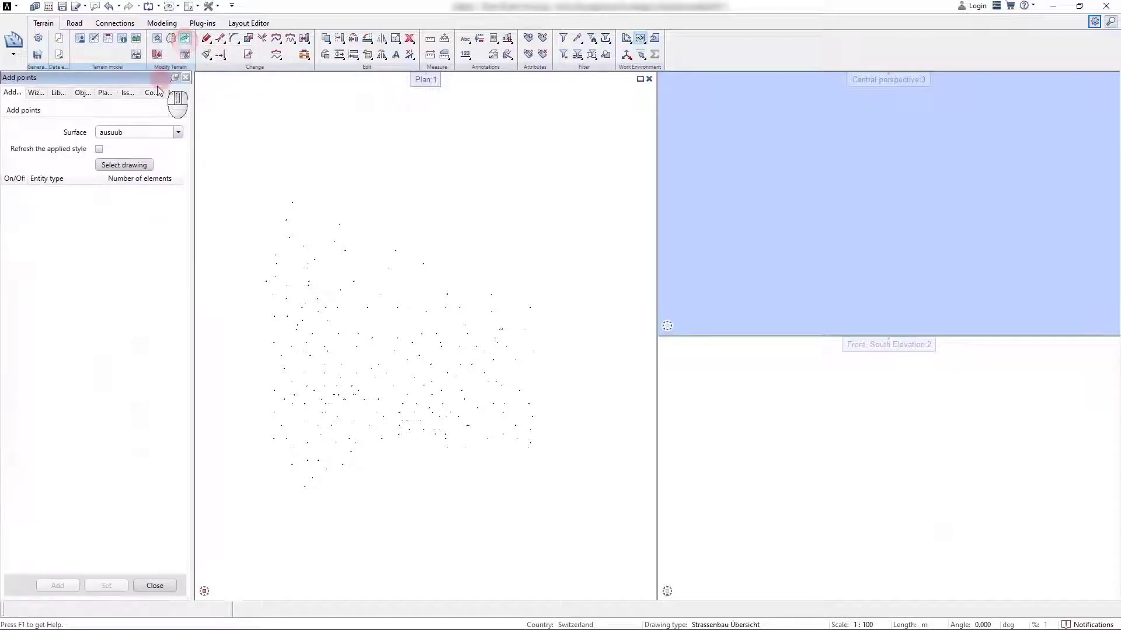
click(153, 128)
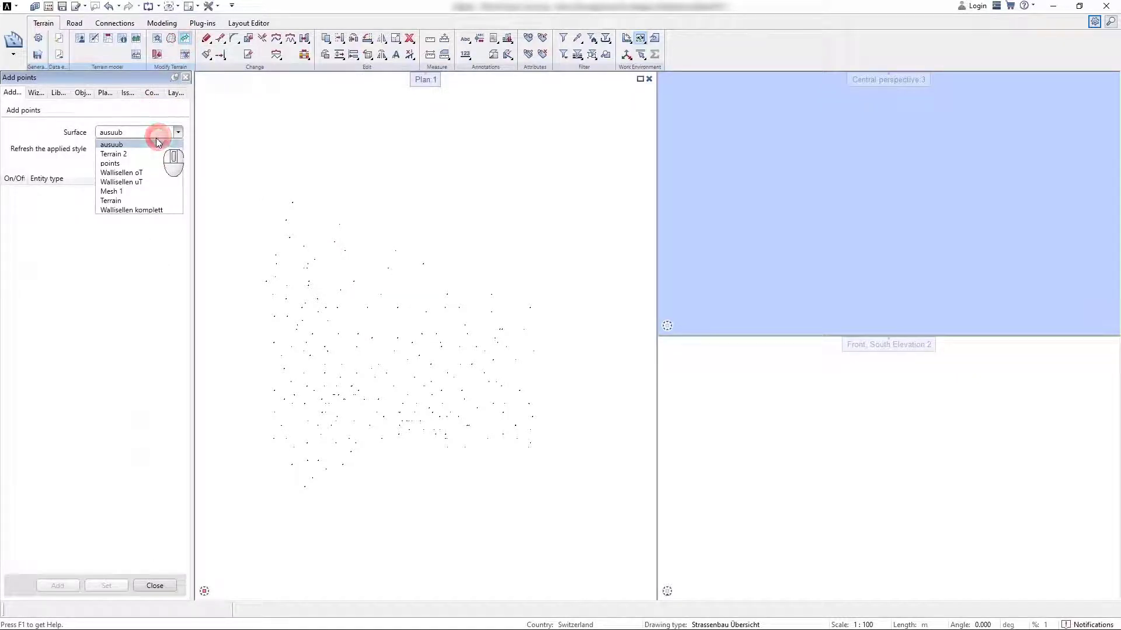
click(120, 163)
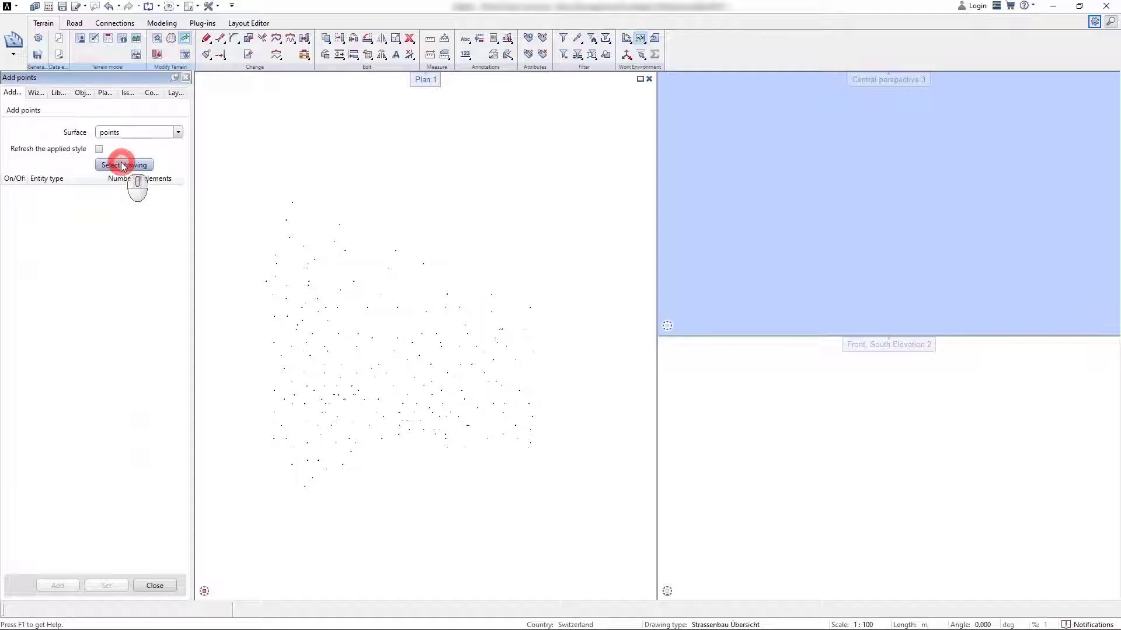
click(99, 149)
click(124, 164)
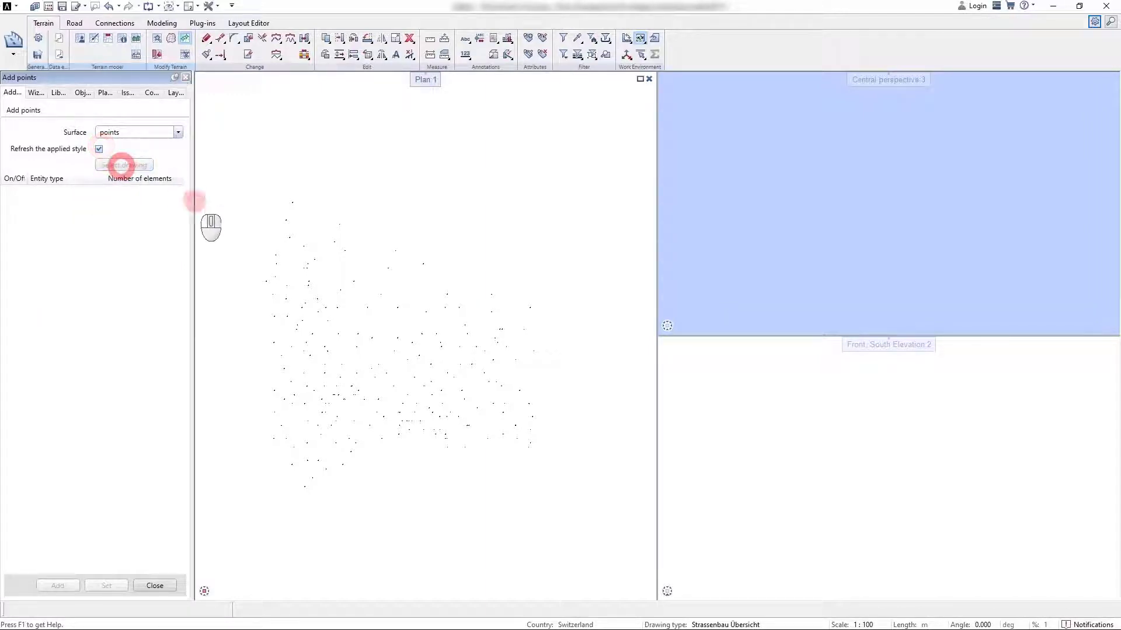
drag(240, 160, 621, 546)
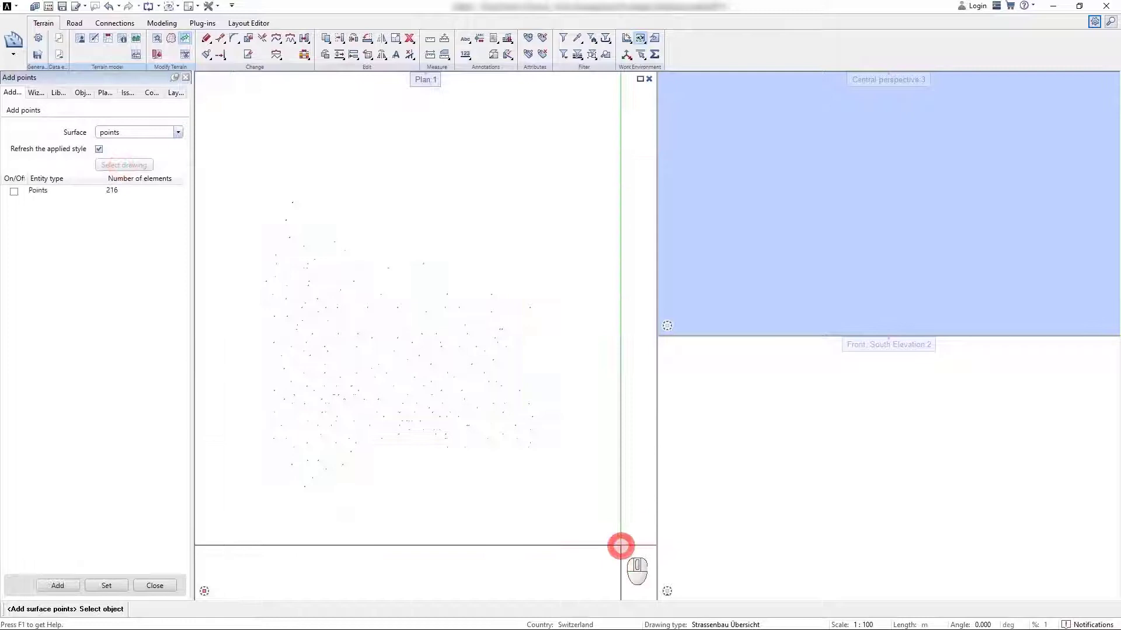
click(14, 192)
click(38, 192)
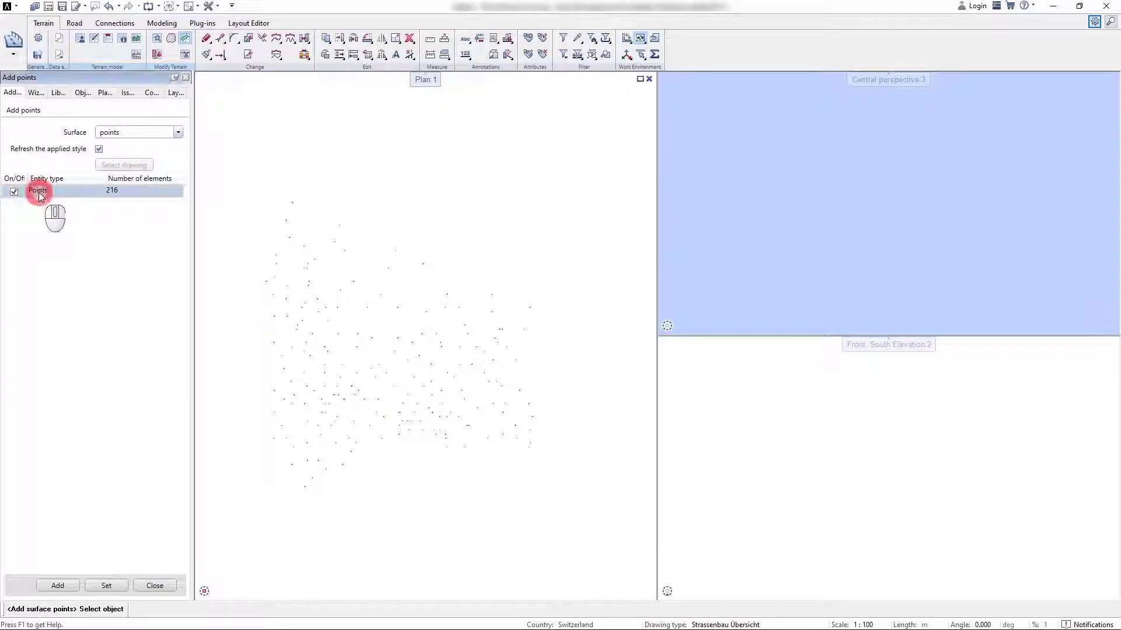
click(56, 585)
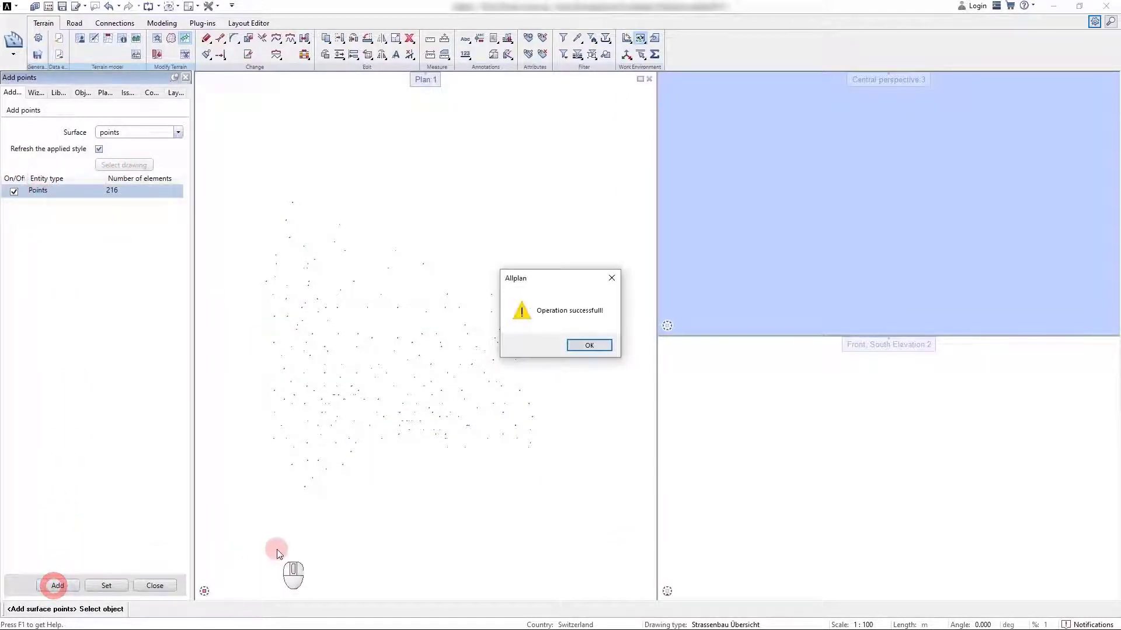
click(581, 347)
Review the points surface, then show Terrain's data and its Contour lines style
click(80, 39)
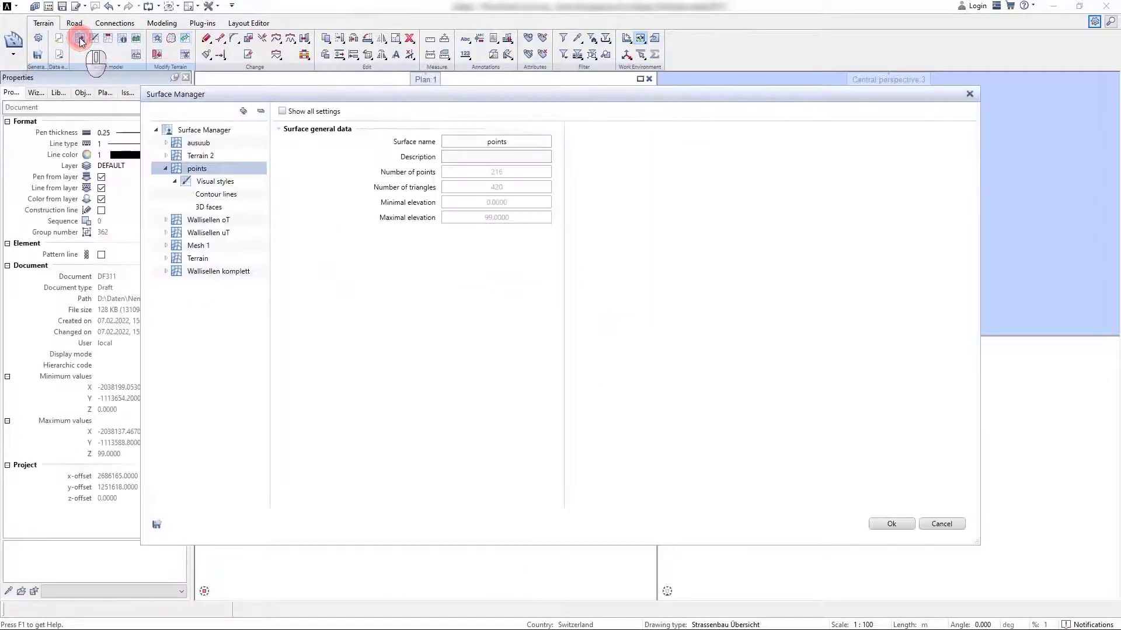
click(239, 163)
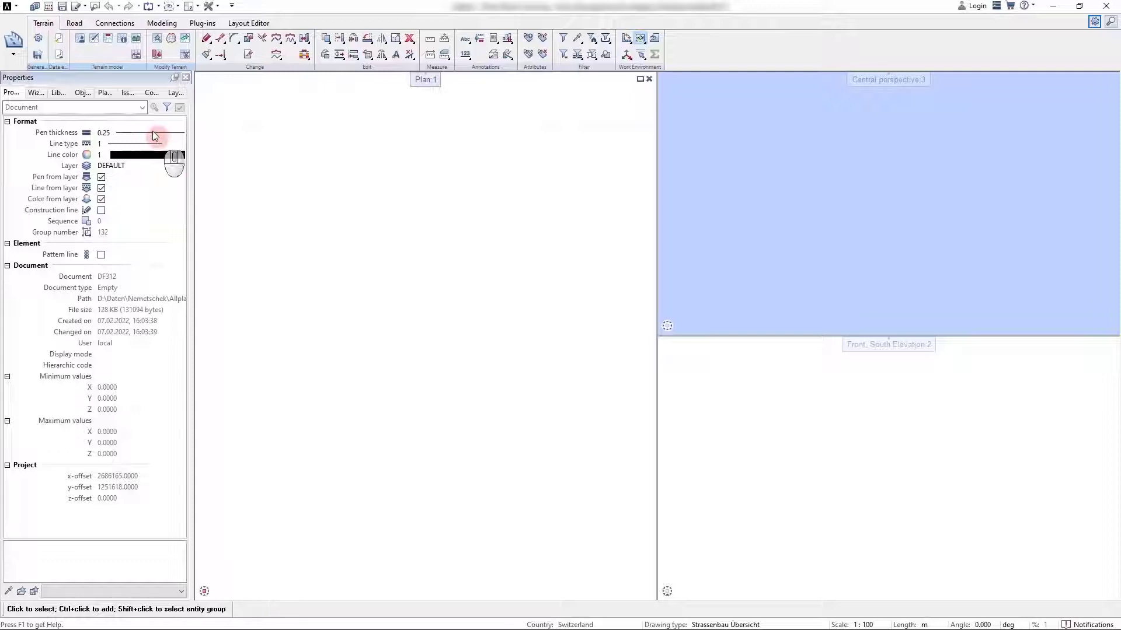
click(80, 39)
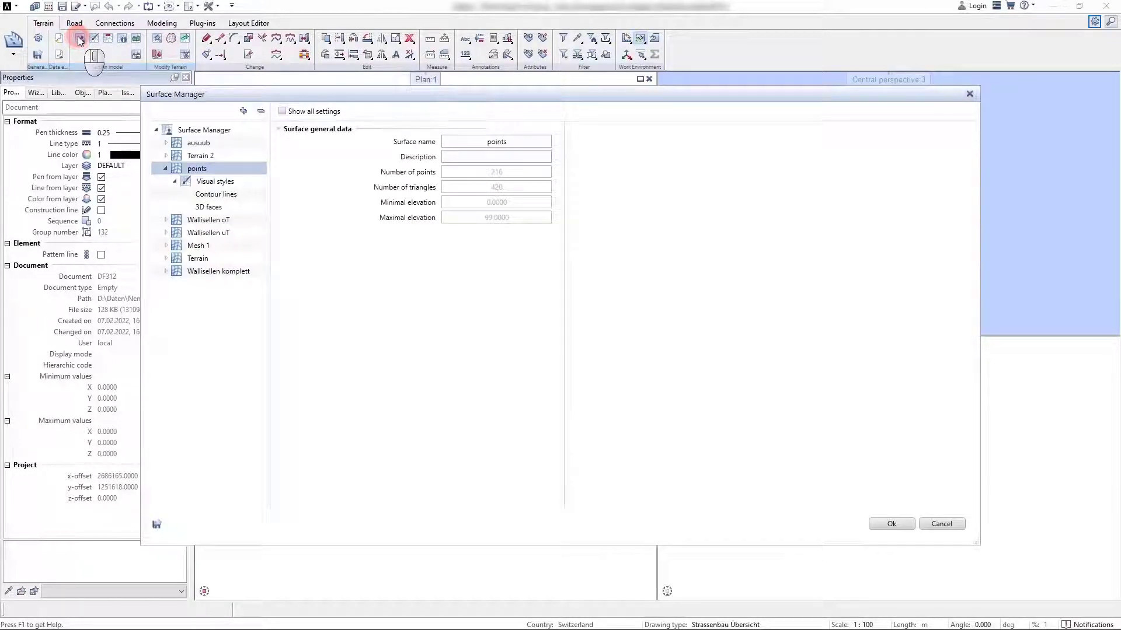
click(165, 168)
click(166, 219)
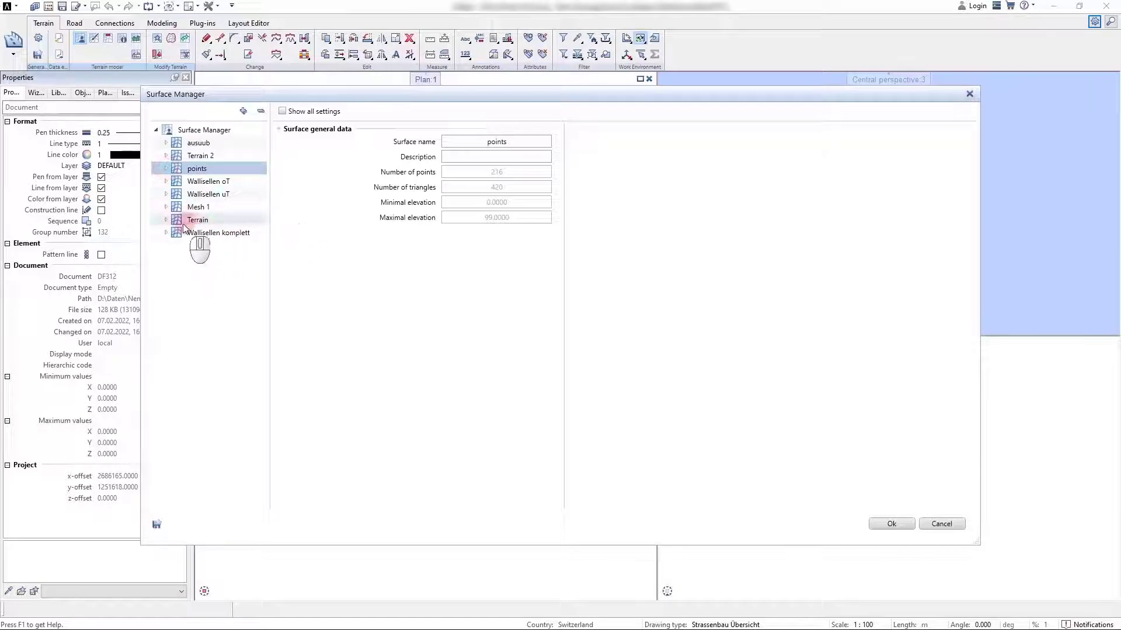
click(192, 219)
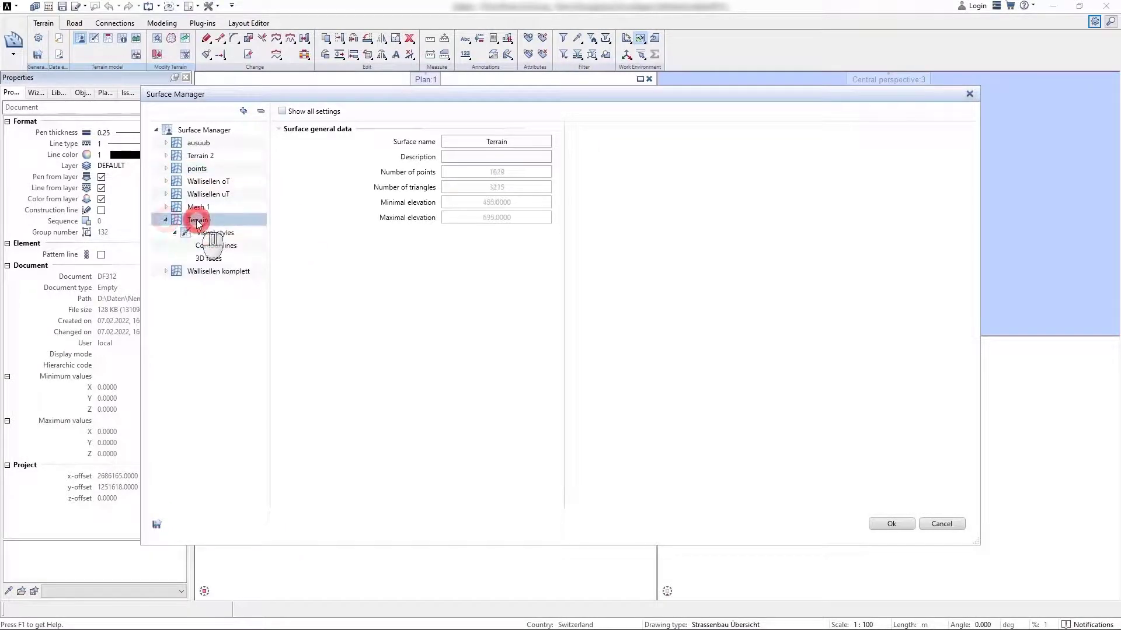
click(213, 246)
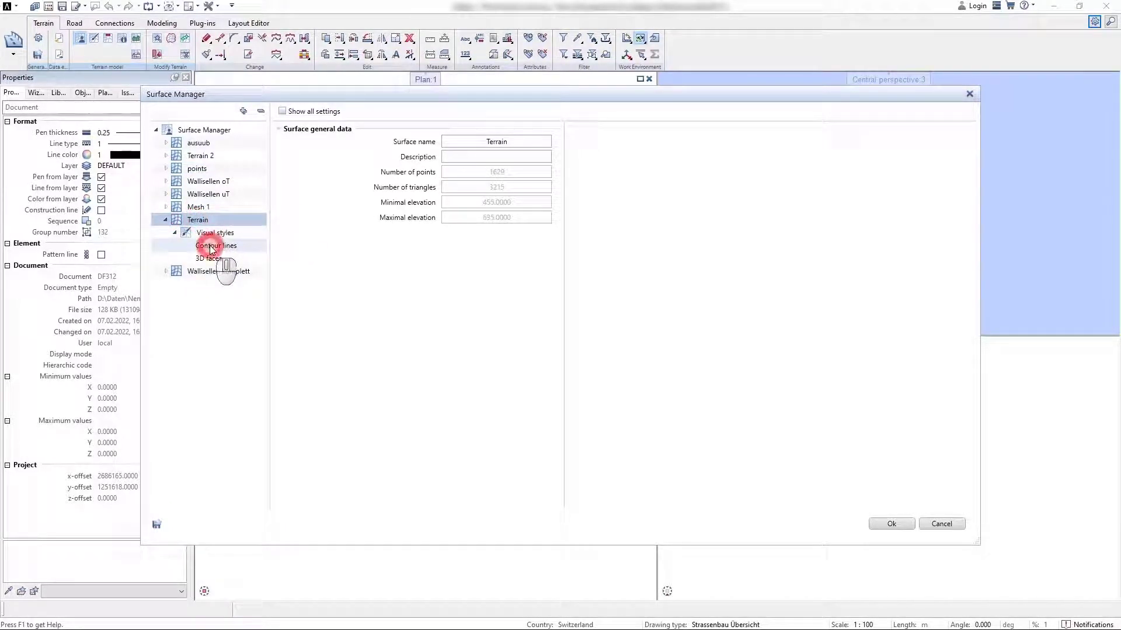
Check Terrain's contour equidistance of 10 and its 3D faces style, then close the Surface Manager
double_click(445, 371)
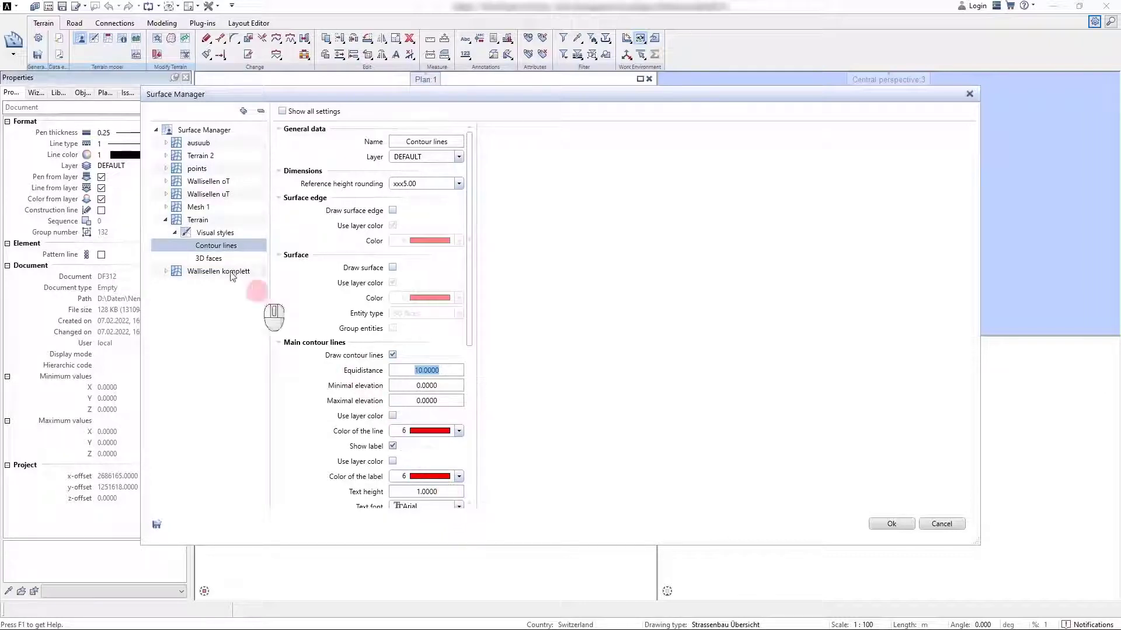
click(208, 259)
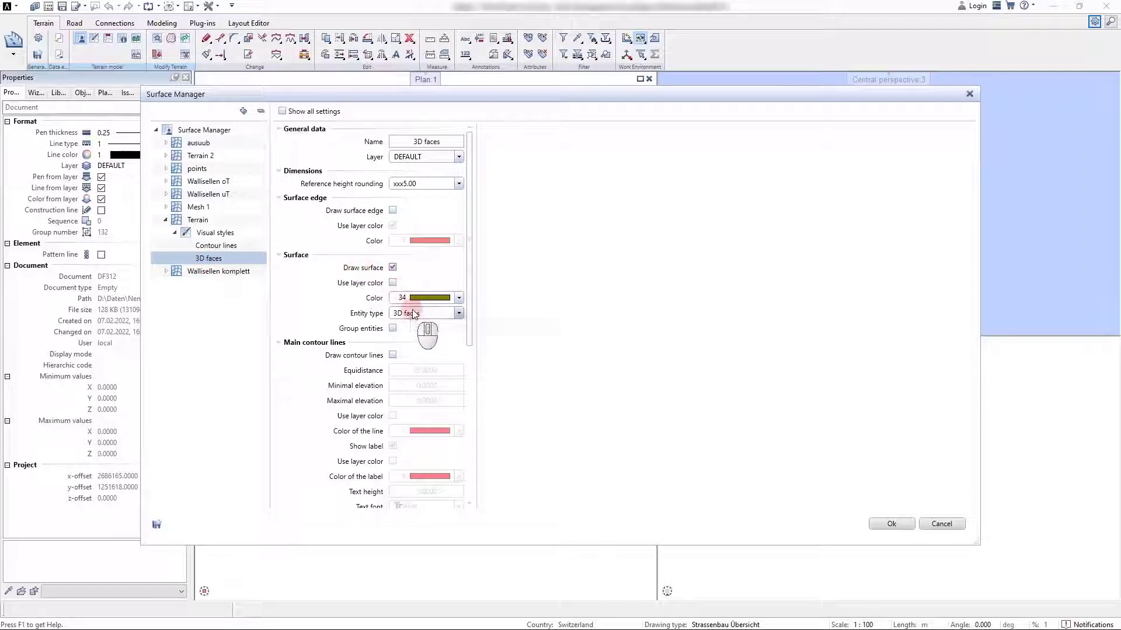
click(877, 519)
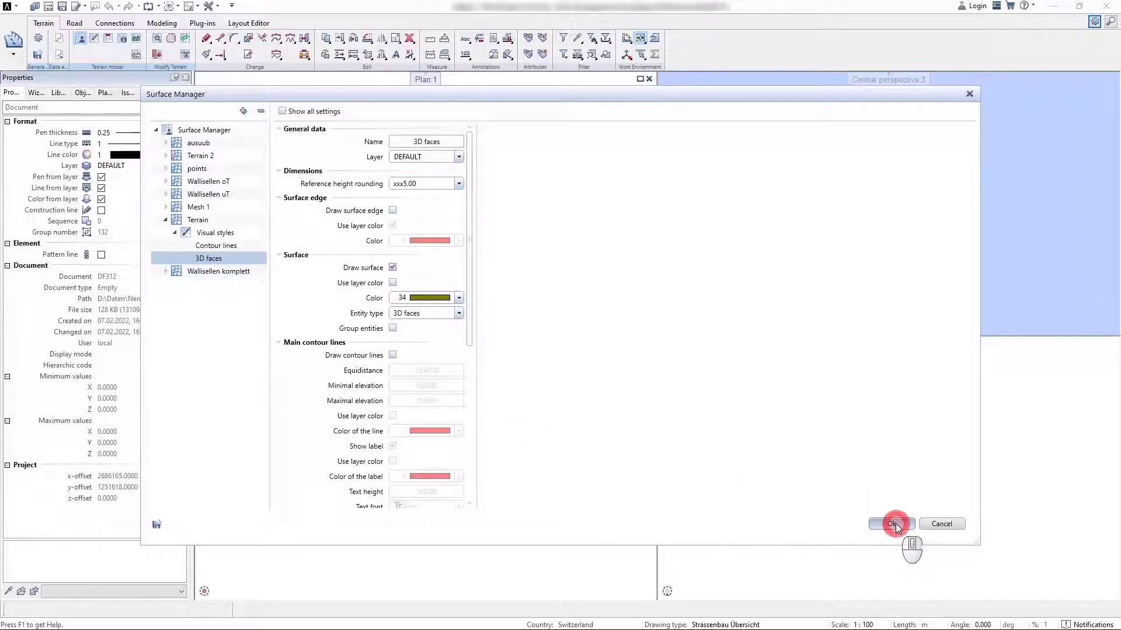
click(891, 523)
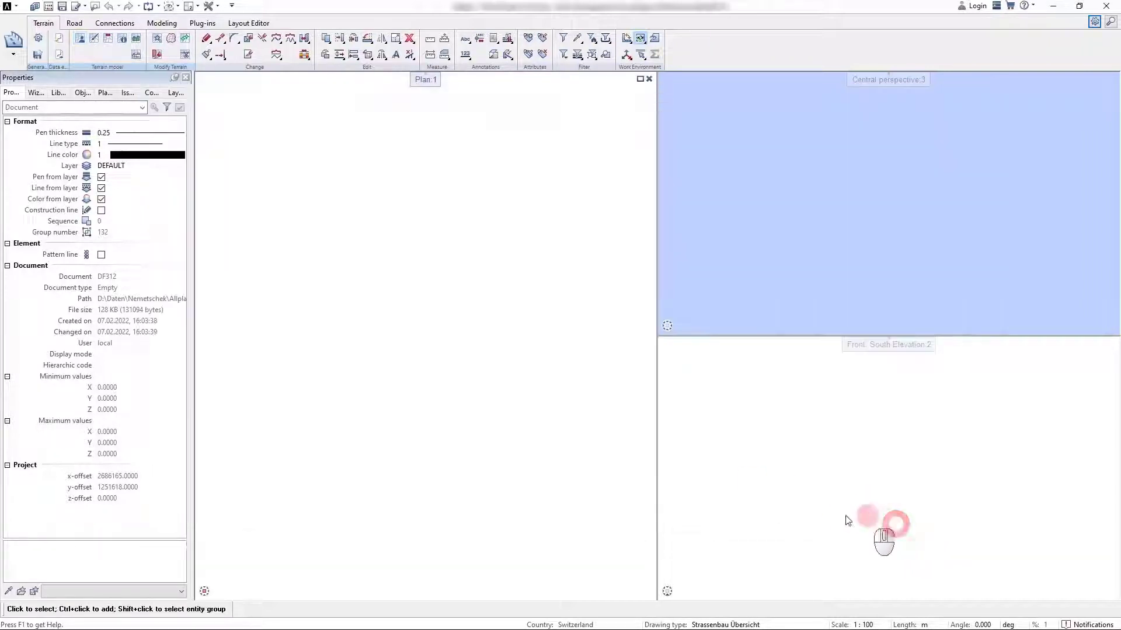
Apply Contour lines to Terrain, fit it in plan, perspective and elevation, then select 3D faces
click(93, 38)
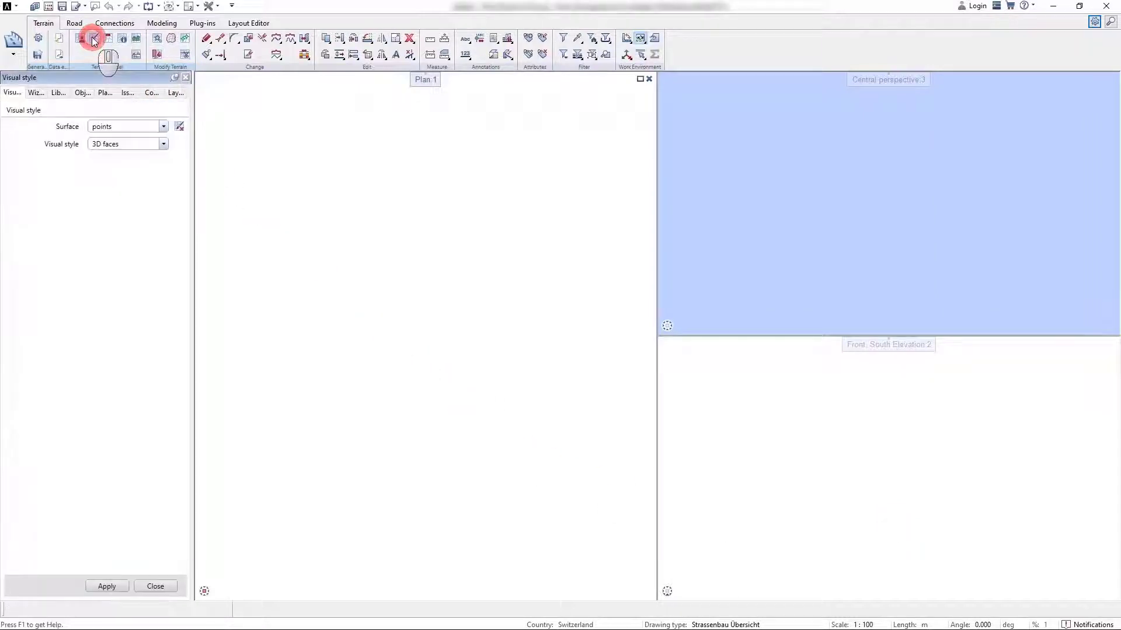
click(163, 126)
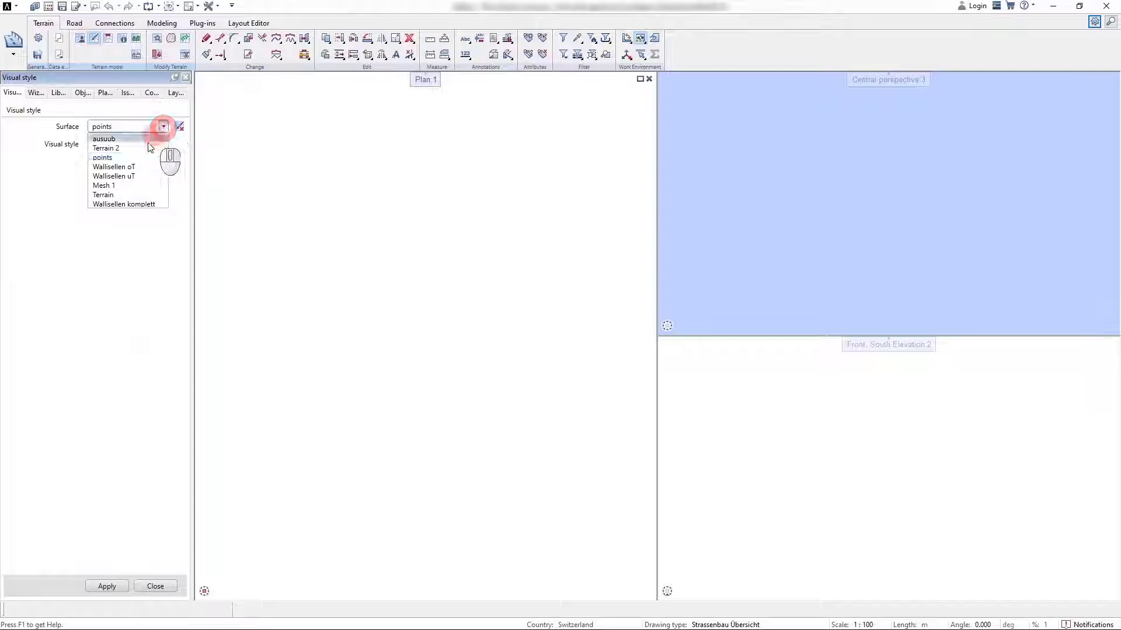
click(116, 194)
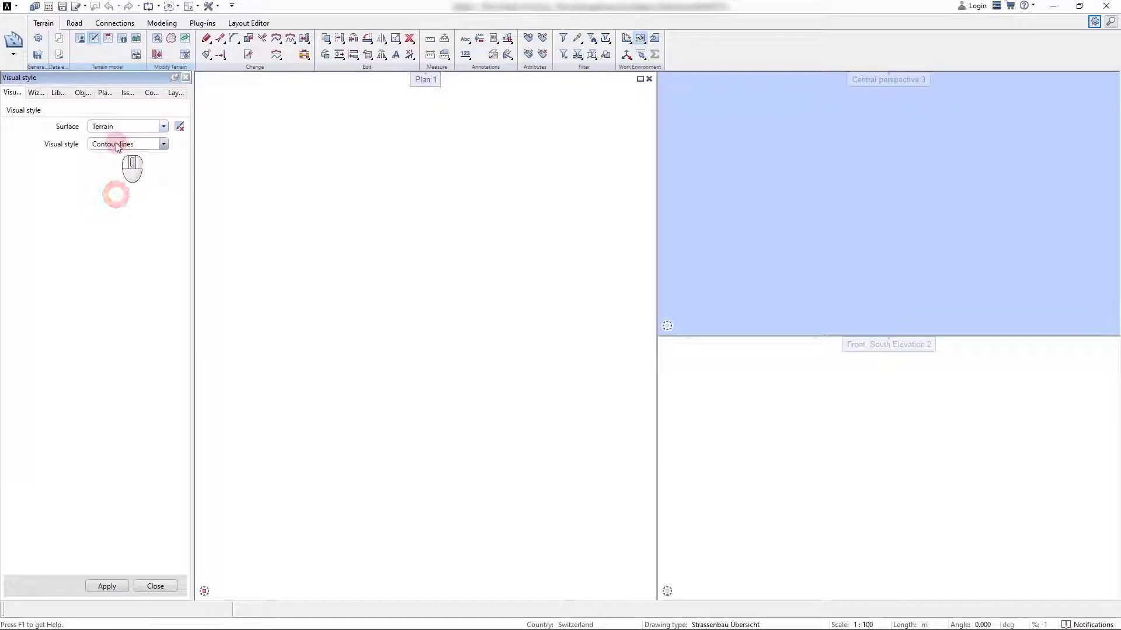
click(111, 587)
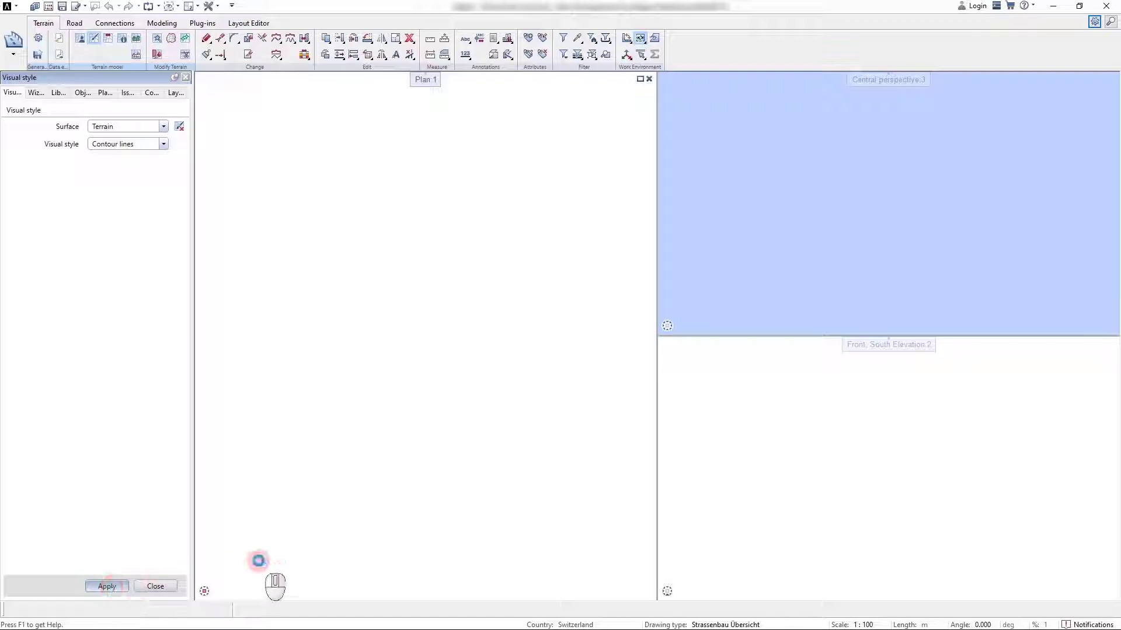
click(220, 590)
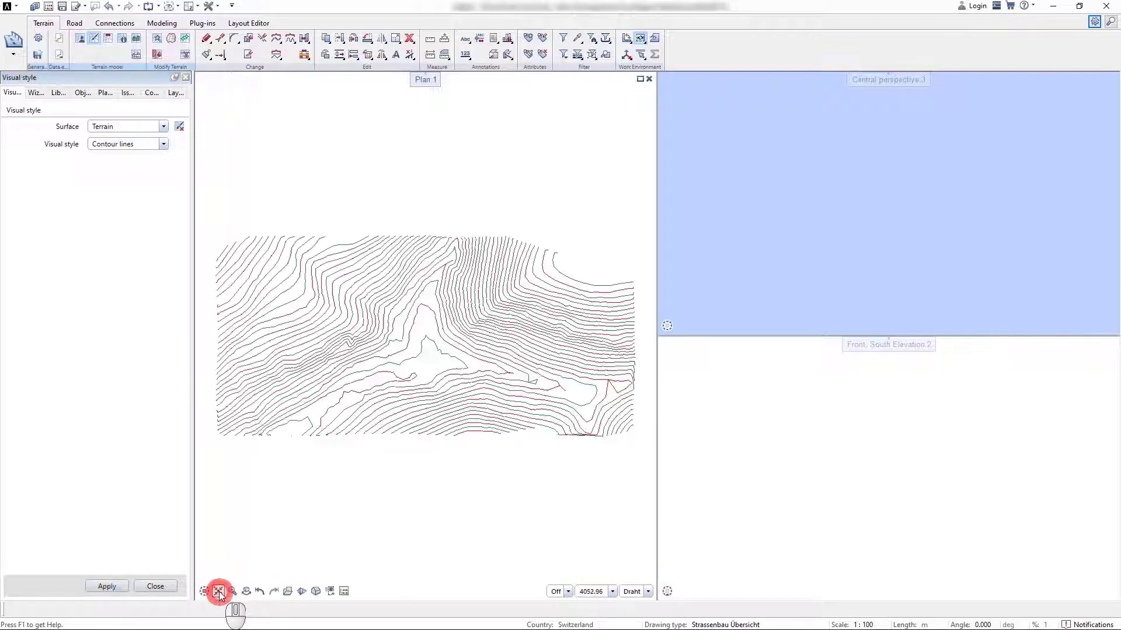
click(681, 325)
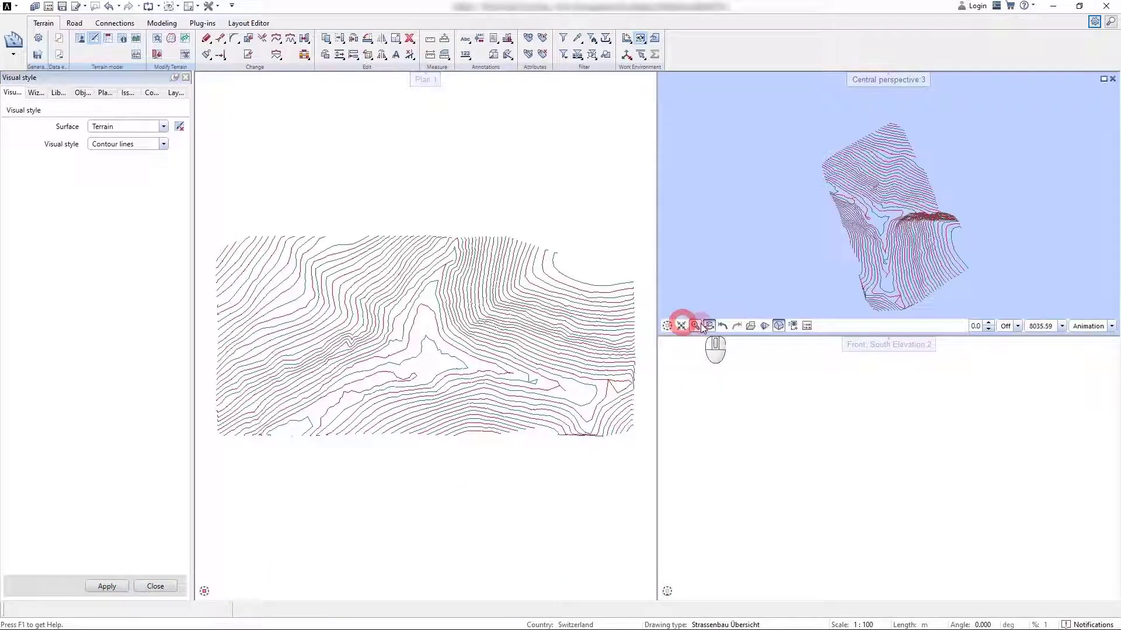
mouse_move(858, 237)
mouse_down()
mouse_move(797, 215)
mouse_move(969, 119)
mouse_move(886, 175)
mouse_move(1038, 159)
mouse_move(888, 173)
mouse_move(922, 187)
mouse_move(872, 245)
mouse_move(872, 233)
mouse_up()
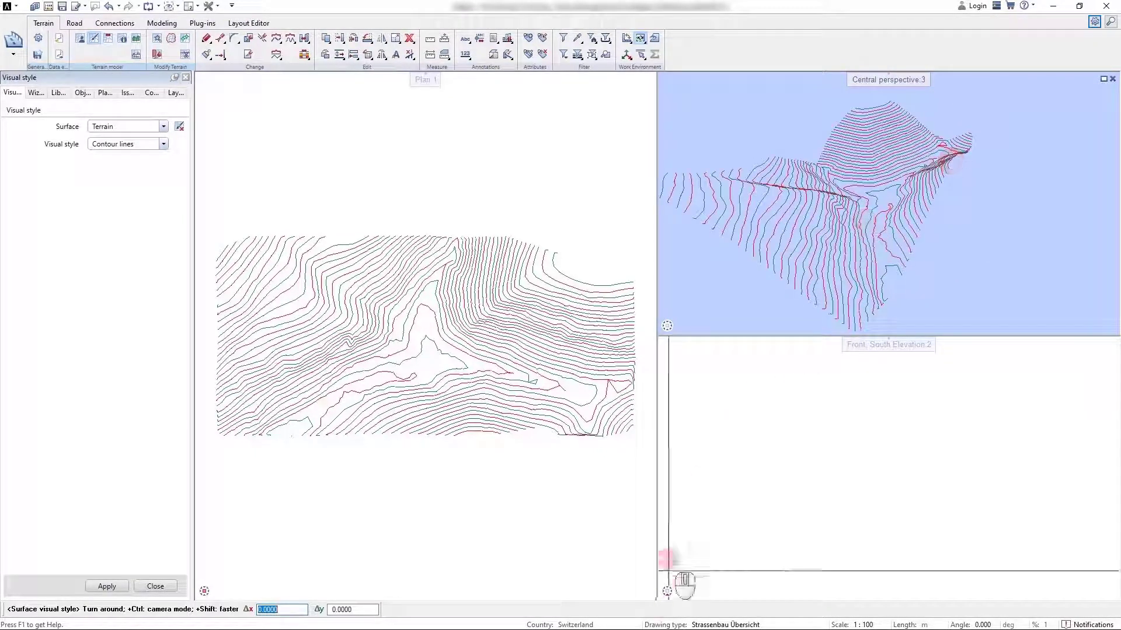
click(681, 591)
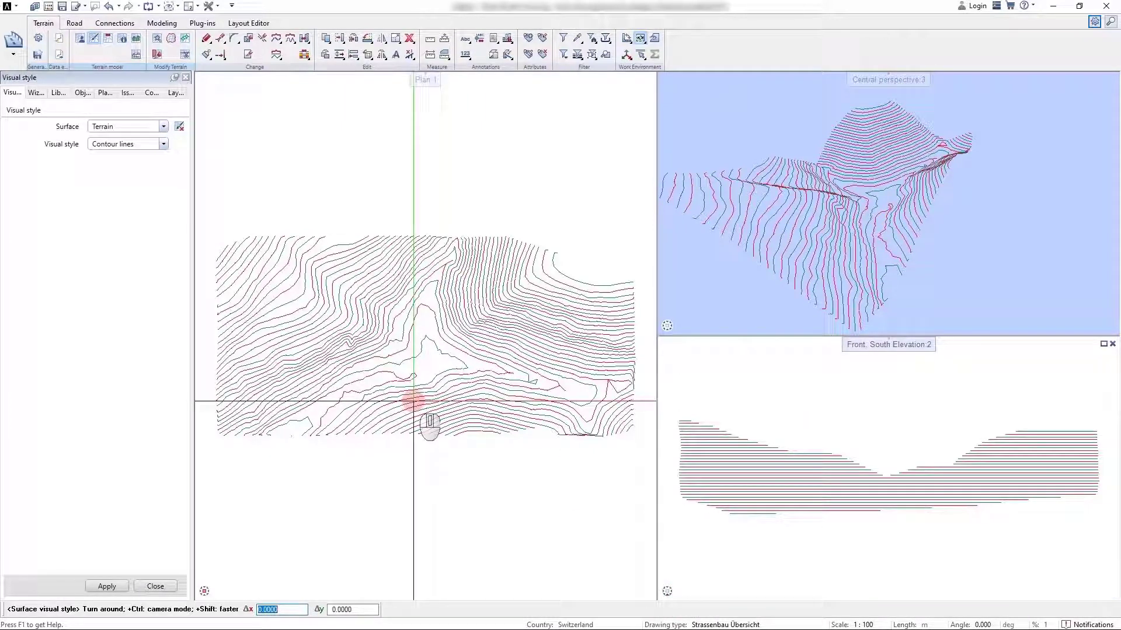
click(164, 143)
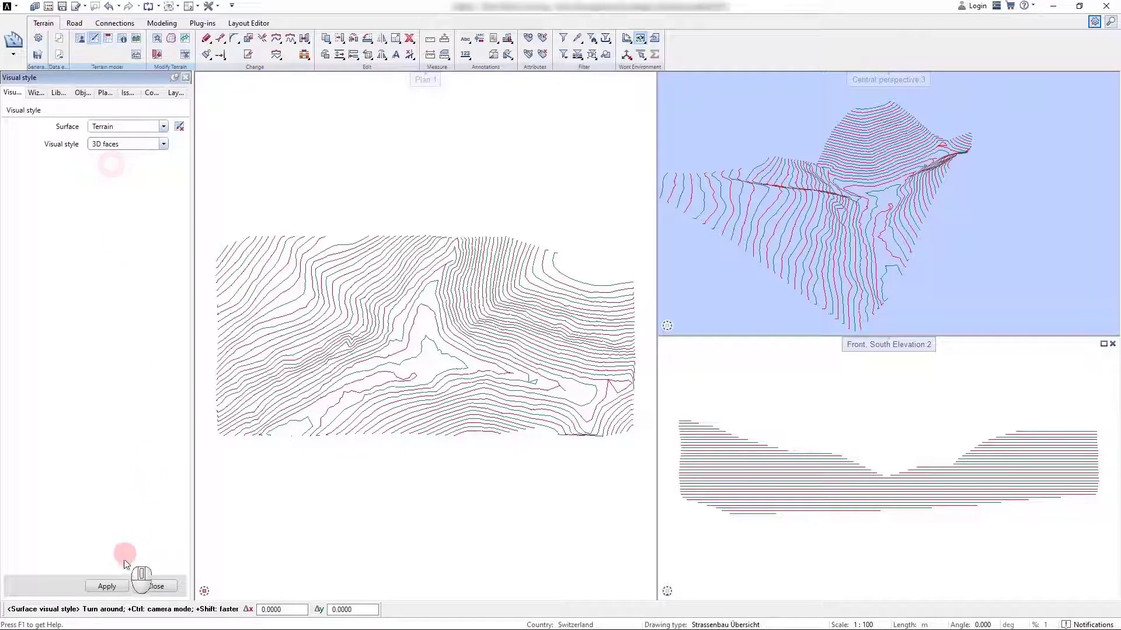
Apply the 3D faces style to Terrain and fit the triangulated mesh in plan and perspective
click(108, 586)
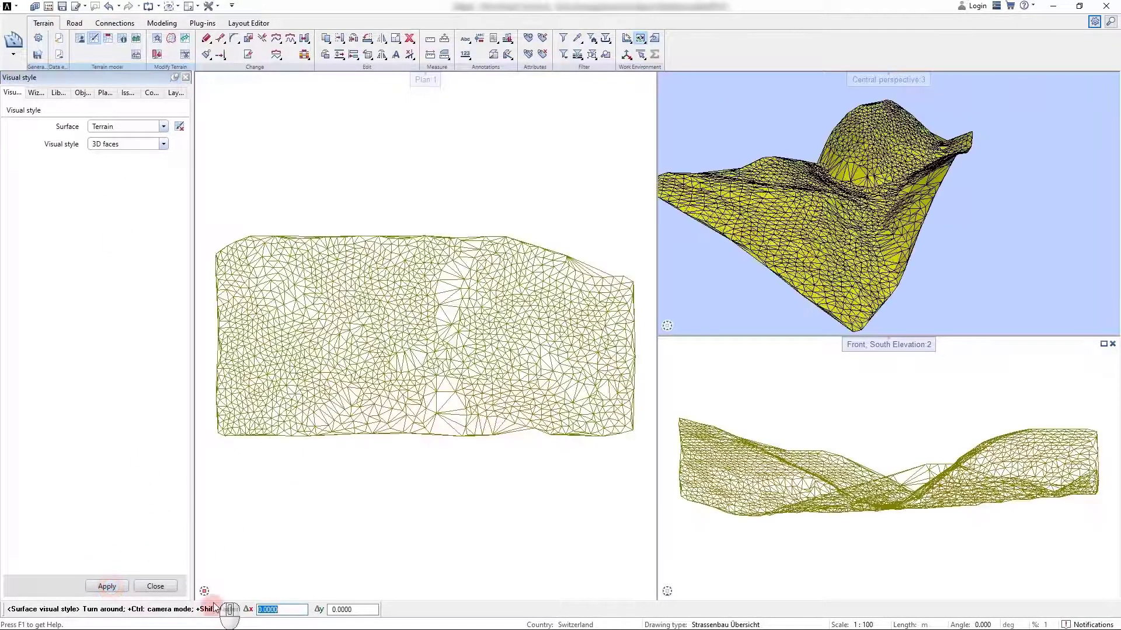
click(218, 592)
mouse_move(850, 233)
mouse_down()
mouse_move(860, 117)
mouse_move(1032, 140)
mouse_move(895, 184)
mouse_move(421, 175)
mouse_move(283, 157)
mouse_up()
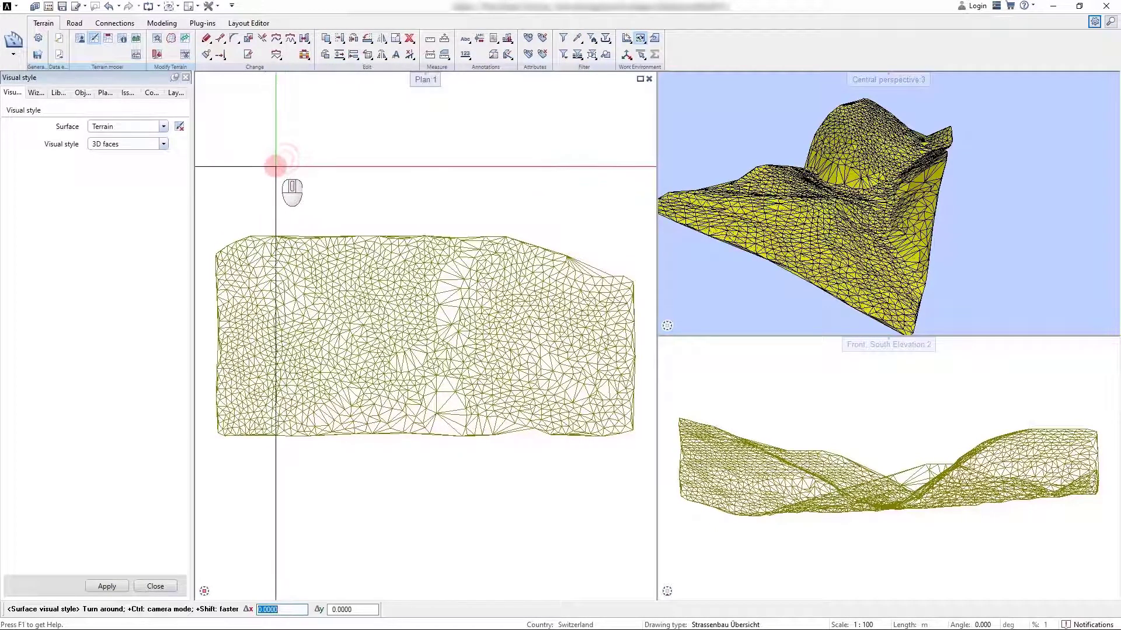
Close the visual style settings and switch to the empty drawing file 314
click(170, 586)
click(358, 149)
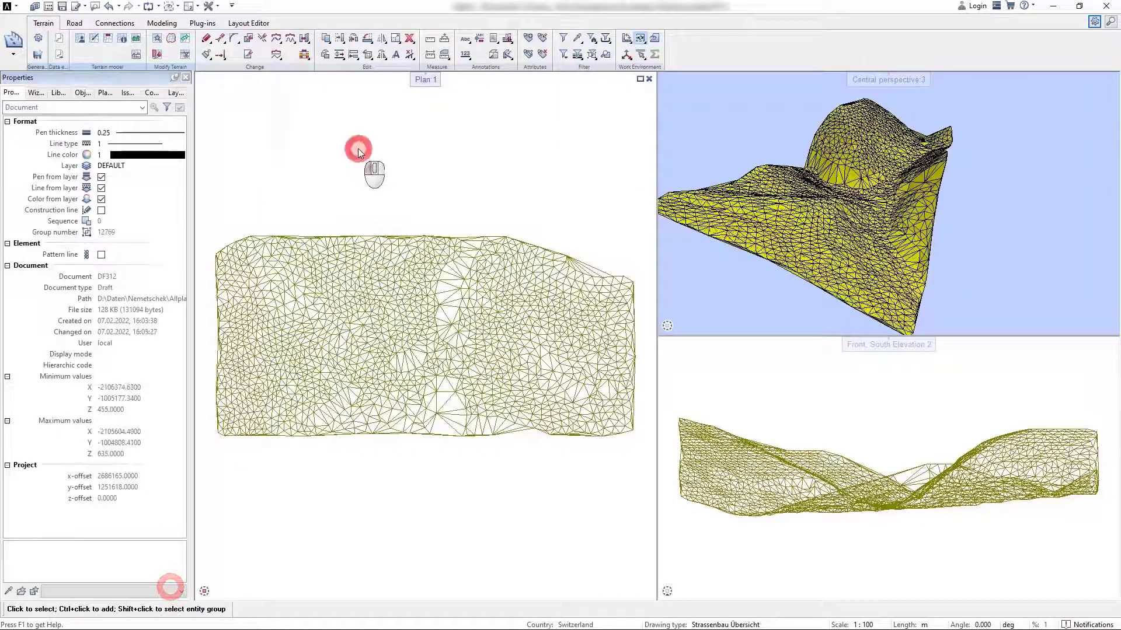
click(358, 149)
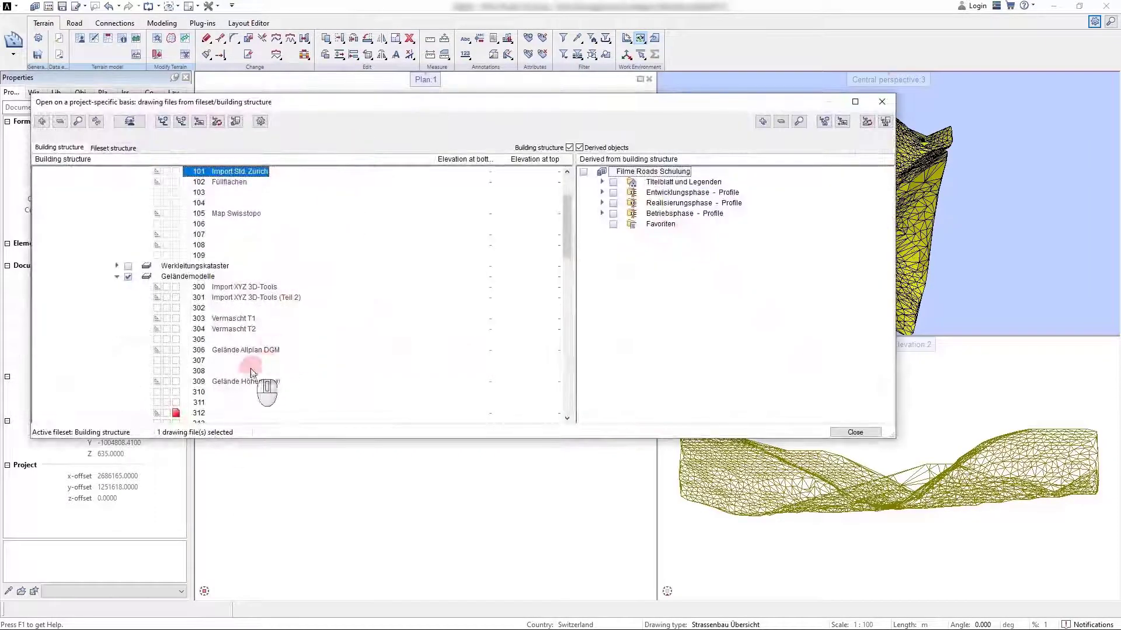
click(224, 392)
double_click(205, 408)
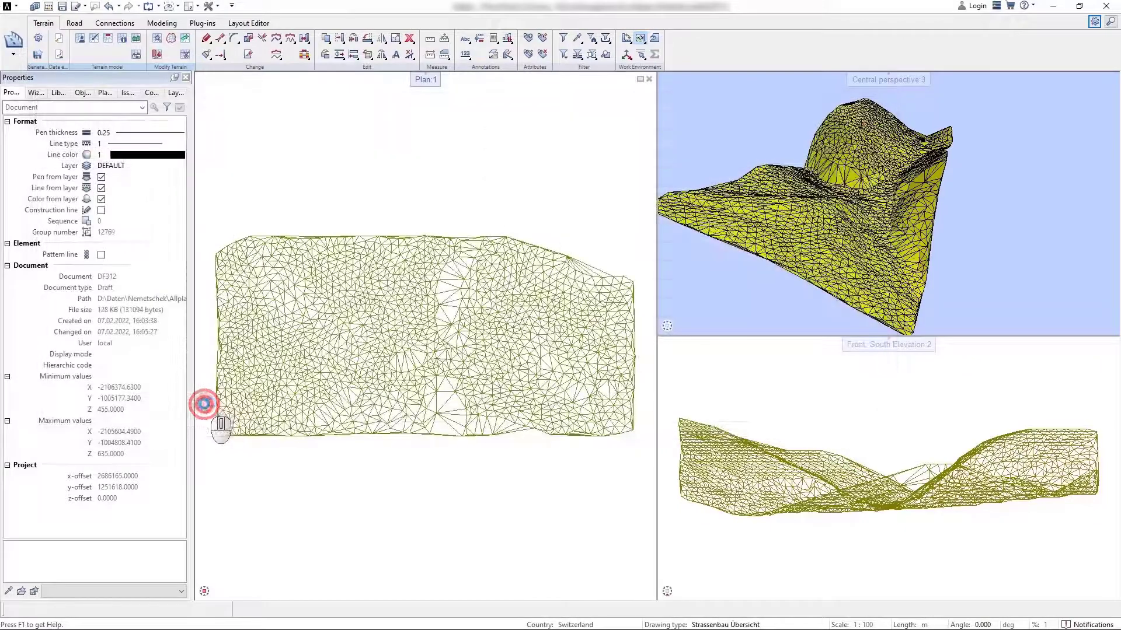
Open the Surface Manager, collapse Terrain and expand the Terrain 2 entry
click(80, 39)
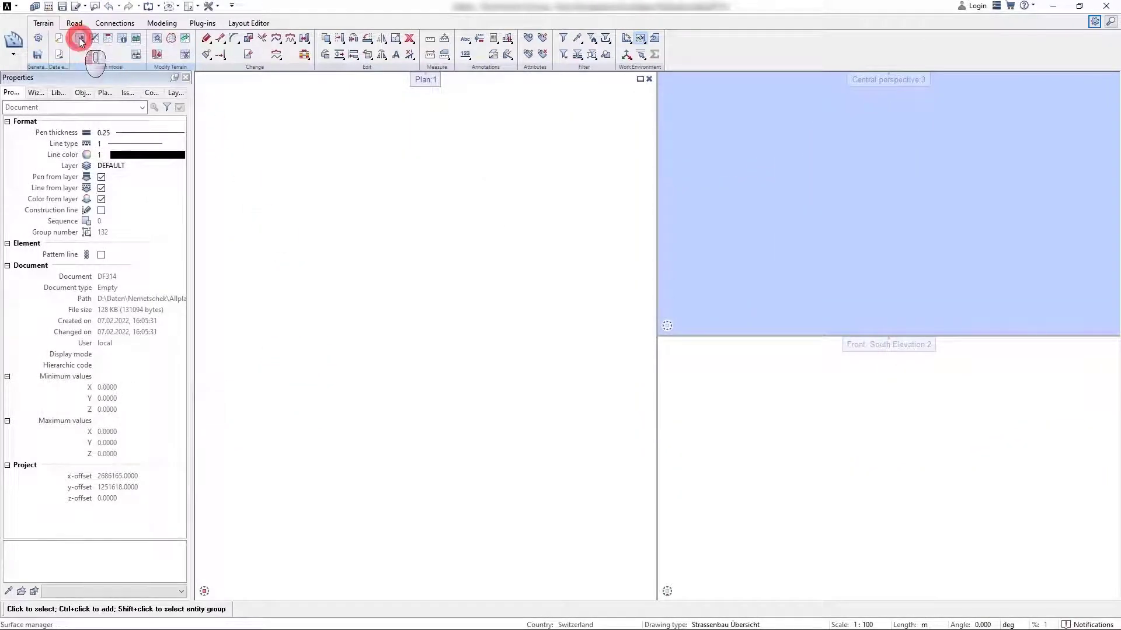
click(155, 218)
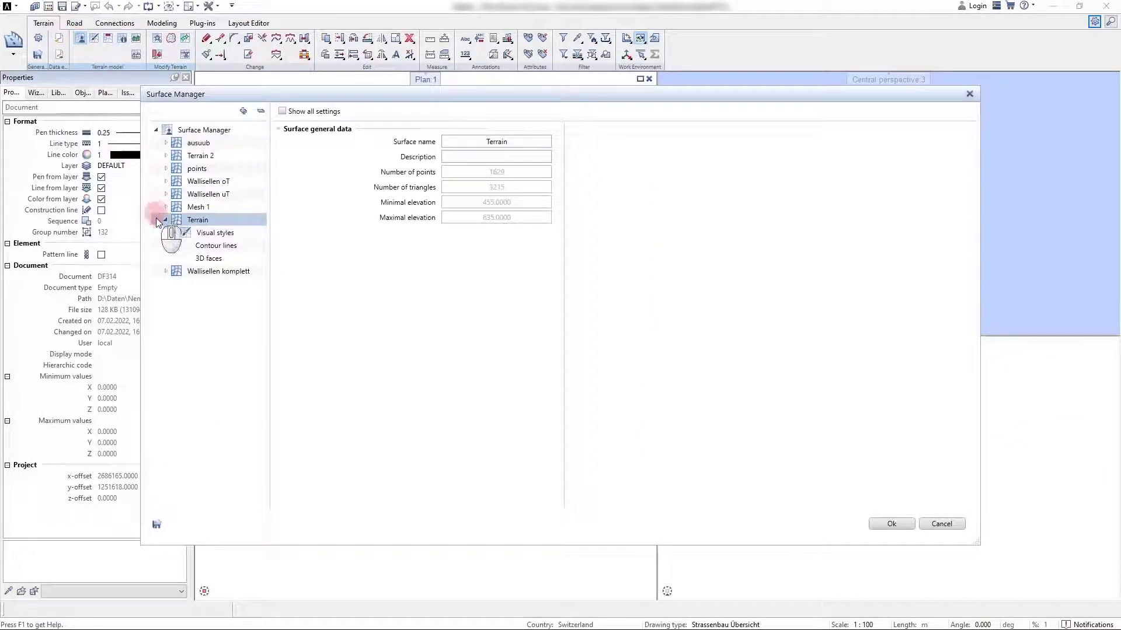
click(166, 155)
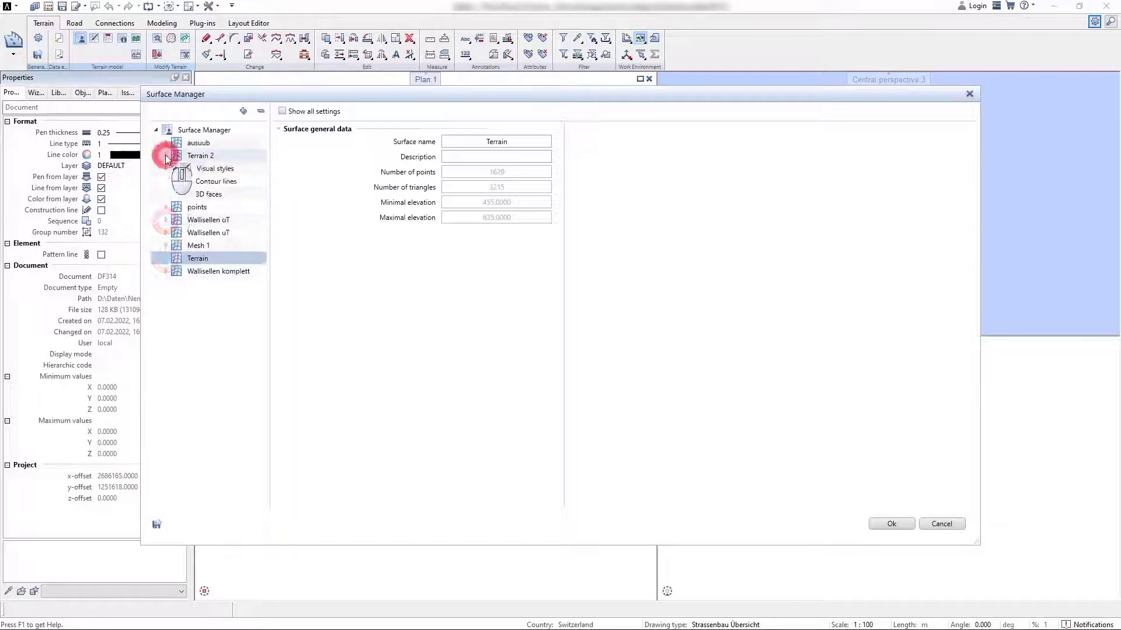
Draw the Terrain 2 surface border into drawing file 314 and confirm with Ok
click(199, 159)
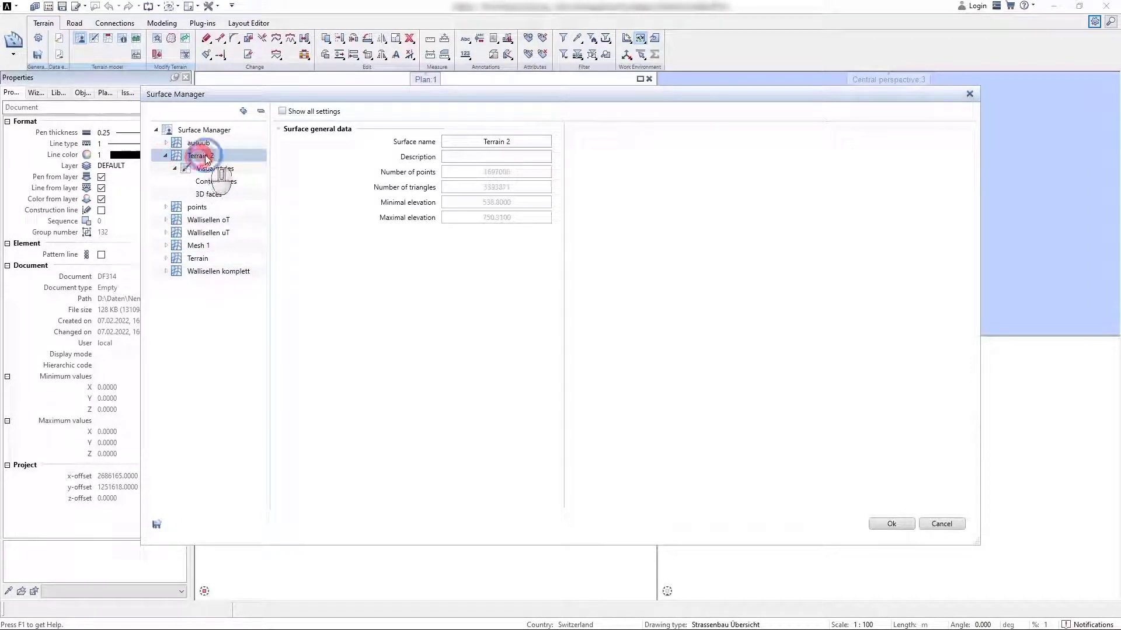
right_click(206, 158)
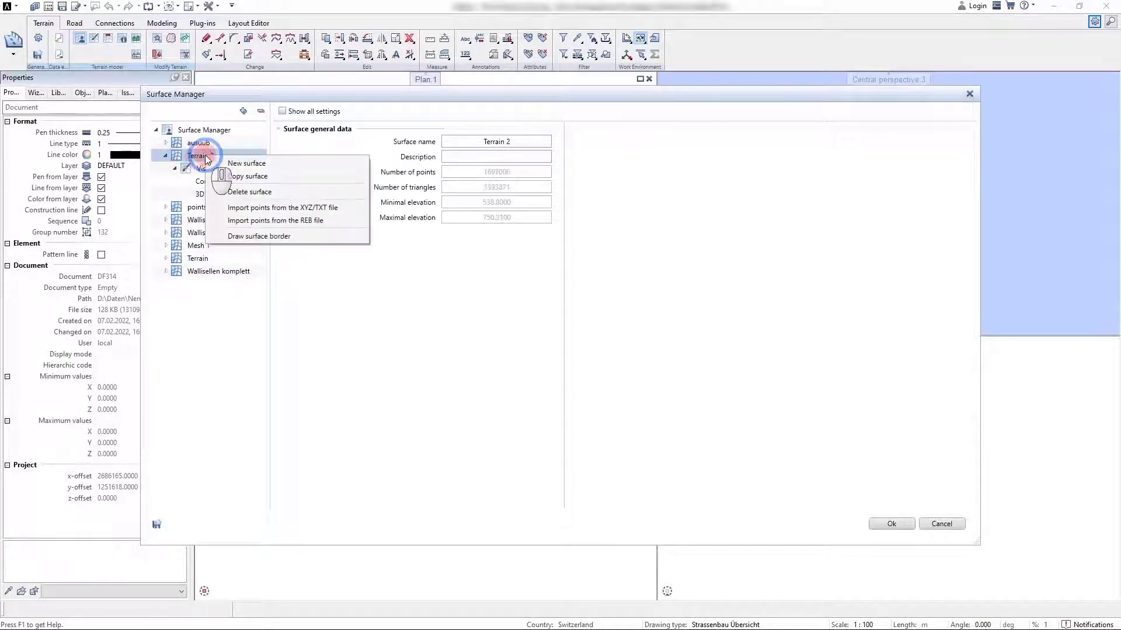
click(263, 238)
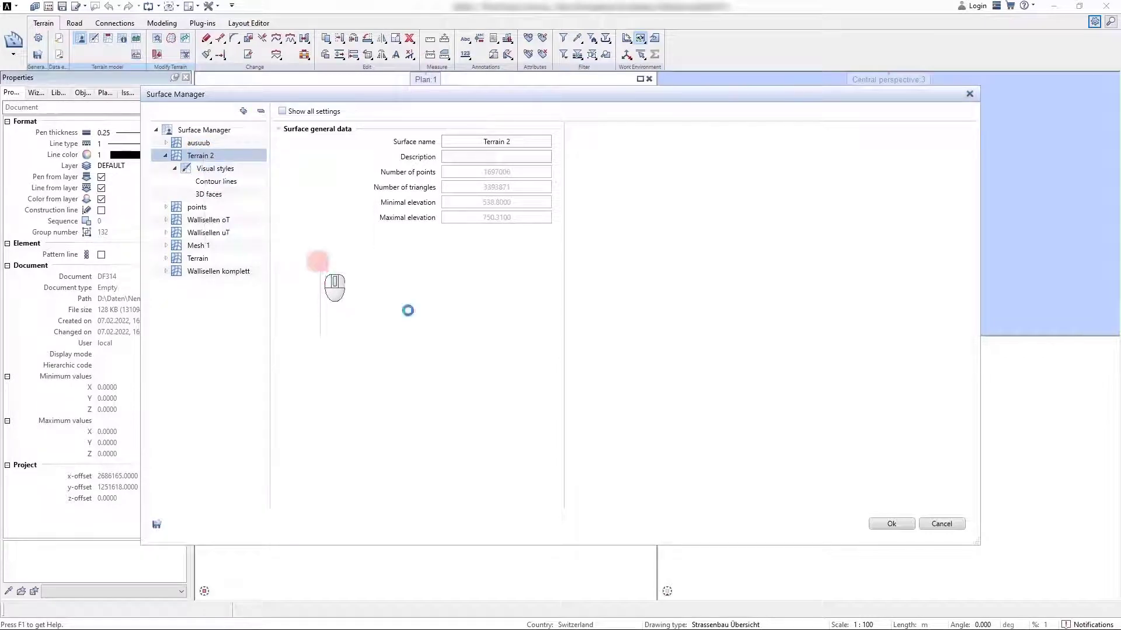
click(892, 525)
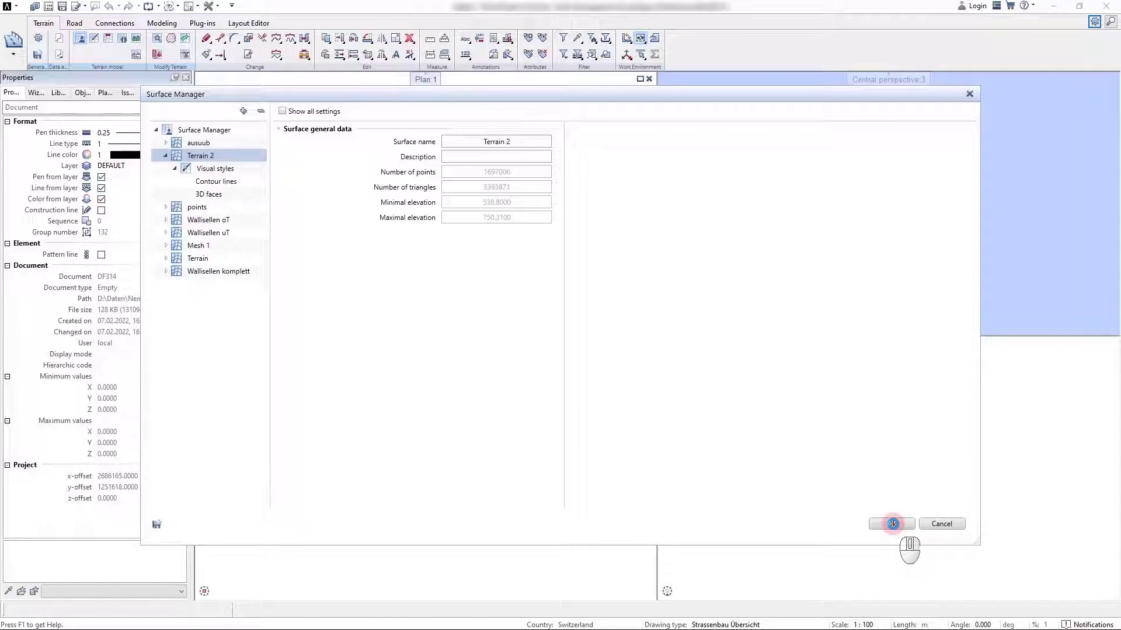
Zoom all in the plan, perspective and elevation views, then set plan to Southwest Isometric
click(218, 591)
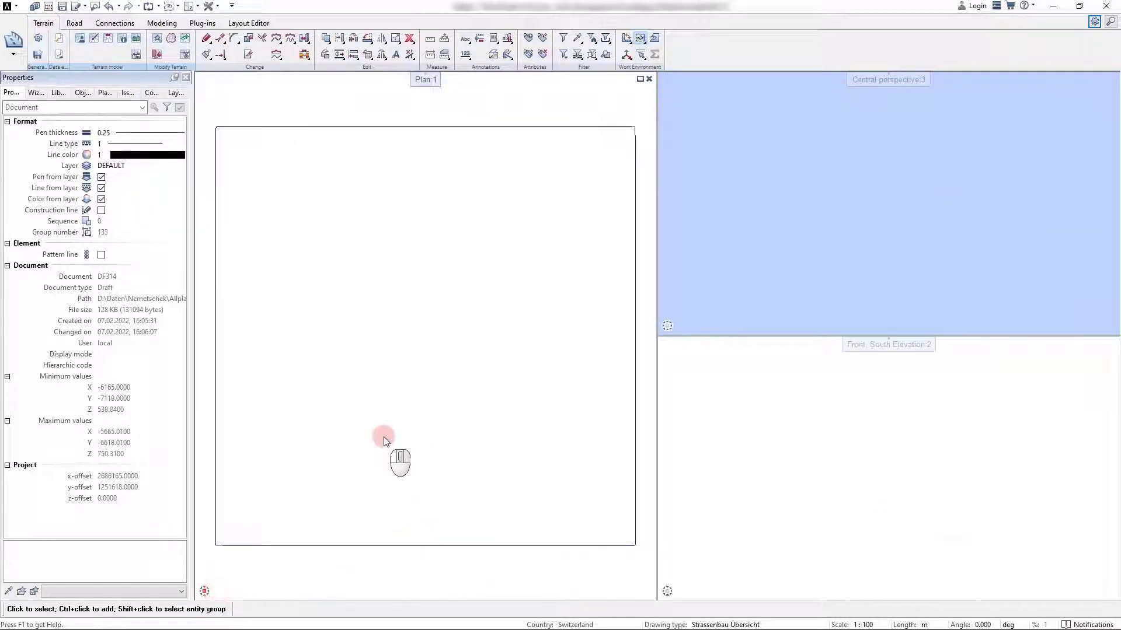
scroll(380, 461, down, 2)
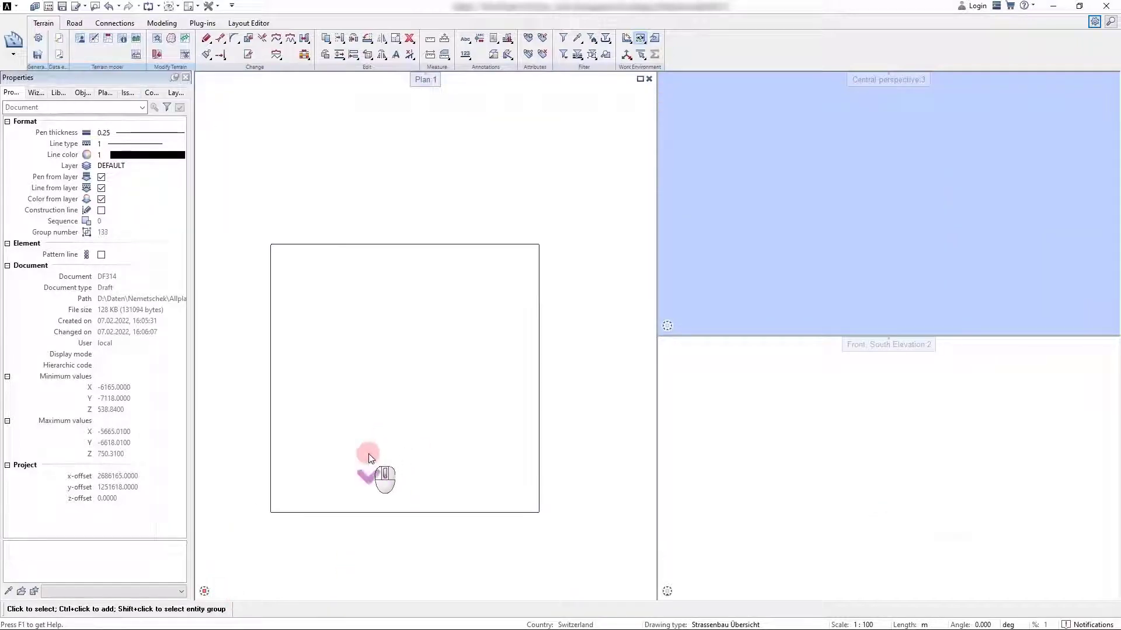
click(682, 324)
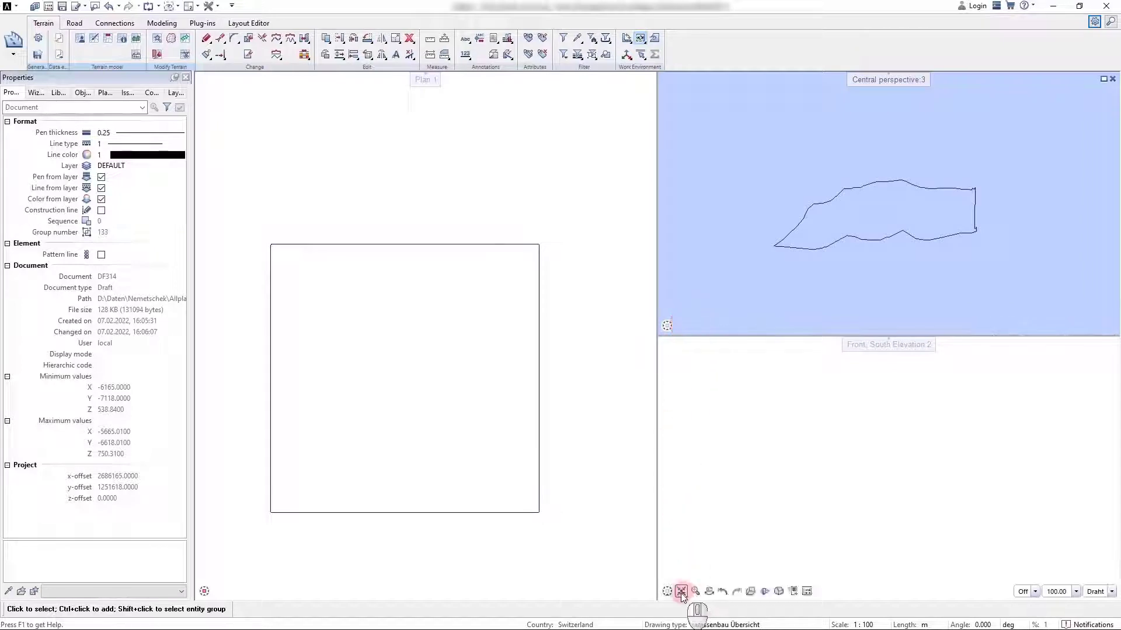
click(680, 592)
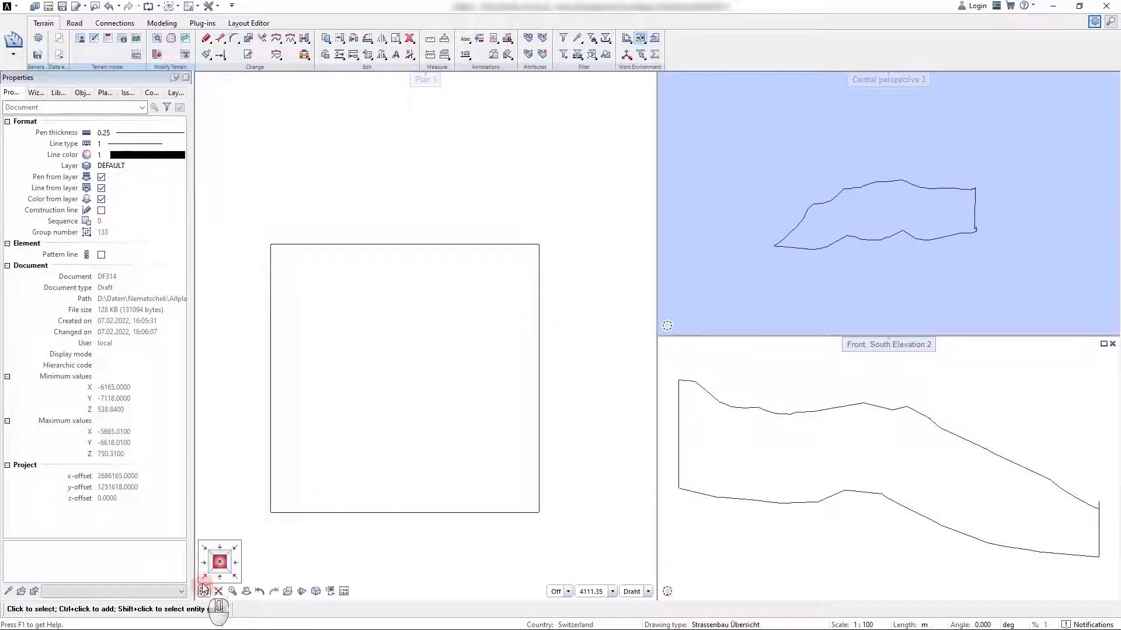
click(204, 580)
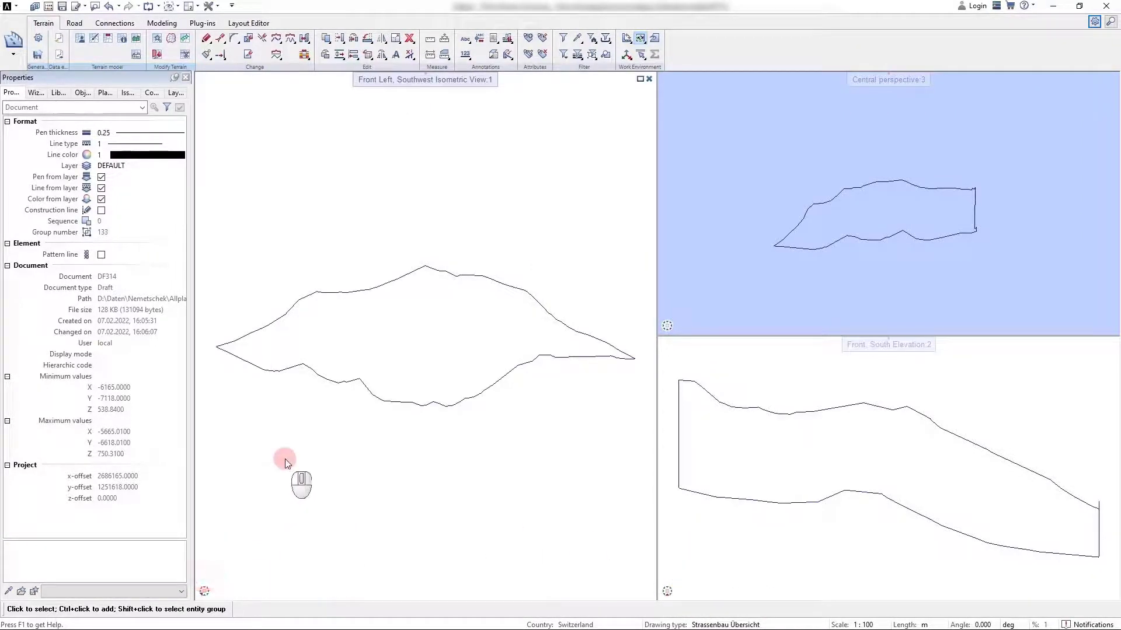